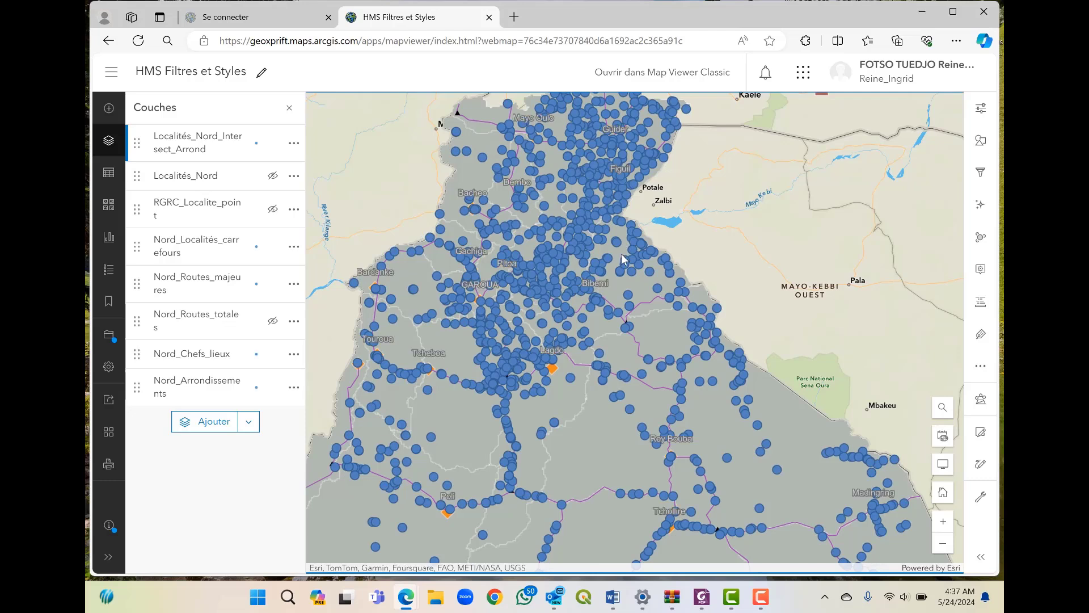
- Examine the Nom_Arro_1, Nom_dept and Nom_region columns in the attribute table of Localités_Nord_Intersect_Arrond, and close the table
left_click(294, 142)
left_click(270, 220)
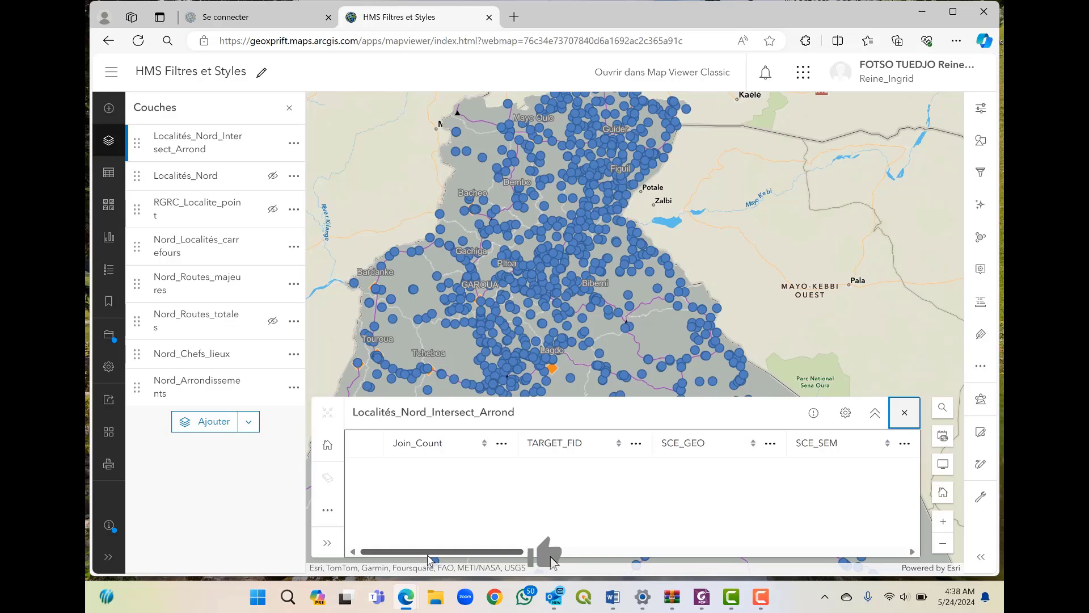
left_click_drag(428, 552, 801, 553)
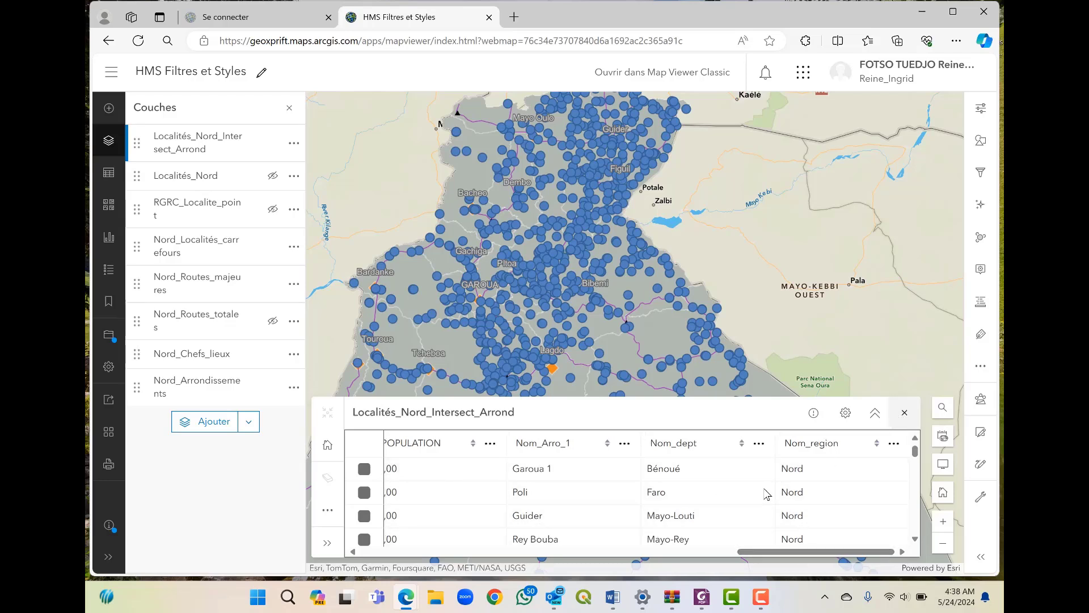
scroll(679, 518, "down", 2)
scroll(679, 518, "up", 2)
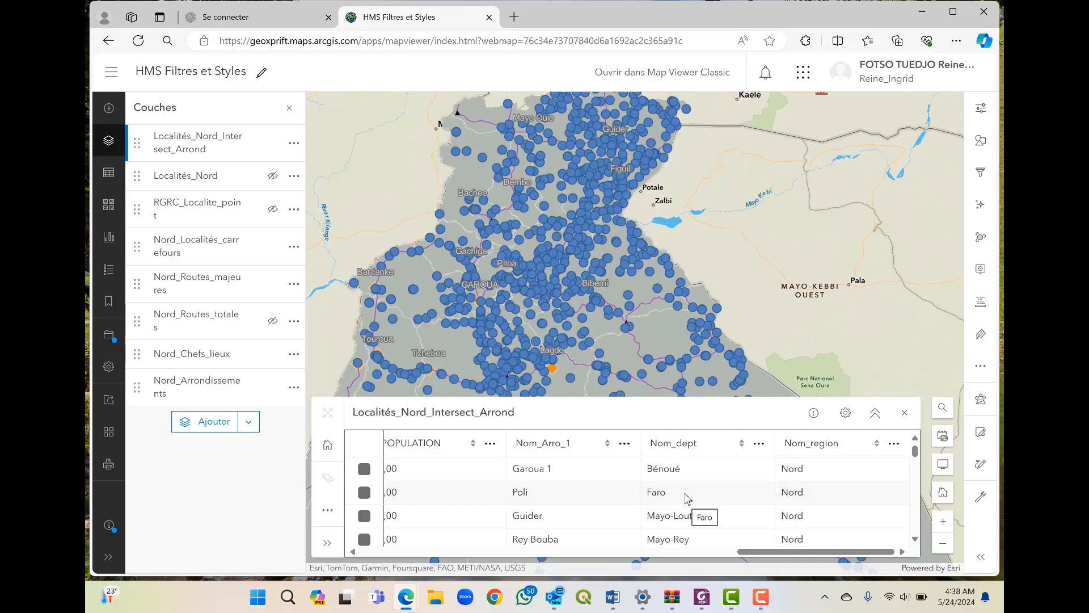
left_click(905, 413)
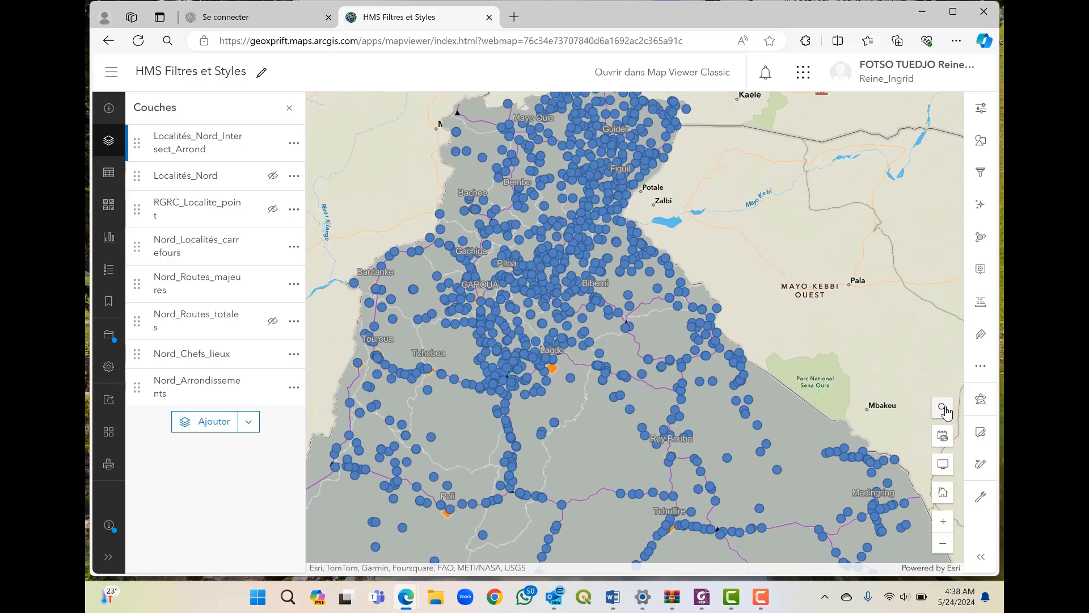
- Filter the Localités_Nord_Intersect_Arrond layer with the expression Nom_dept est Bénoué and save the filter
left_click(982, 176)
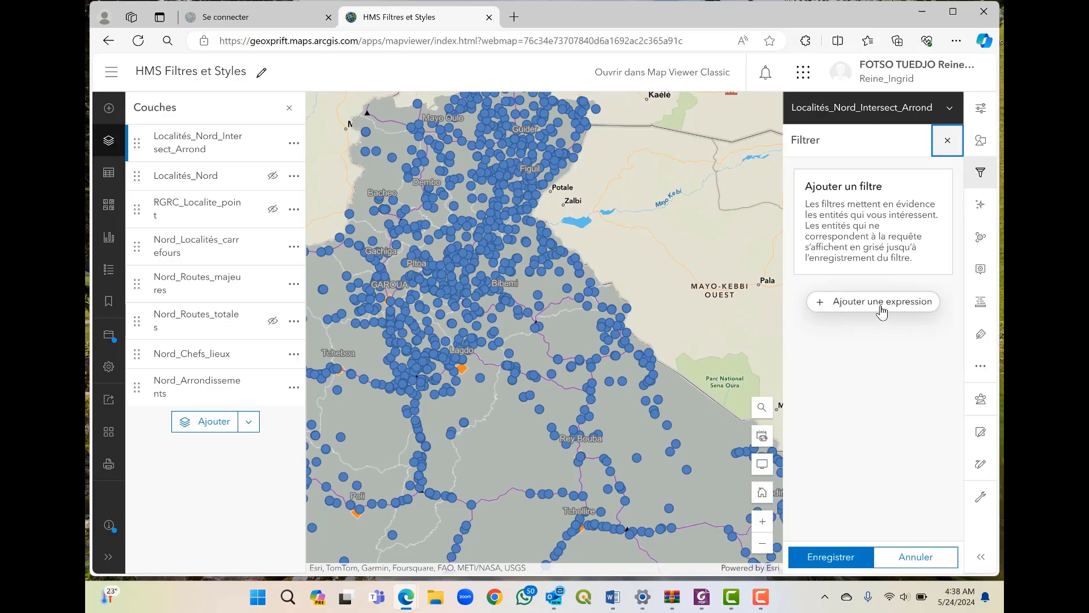
left_click(882, 306)
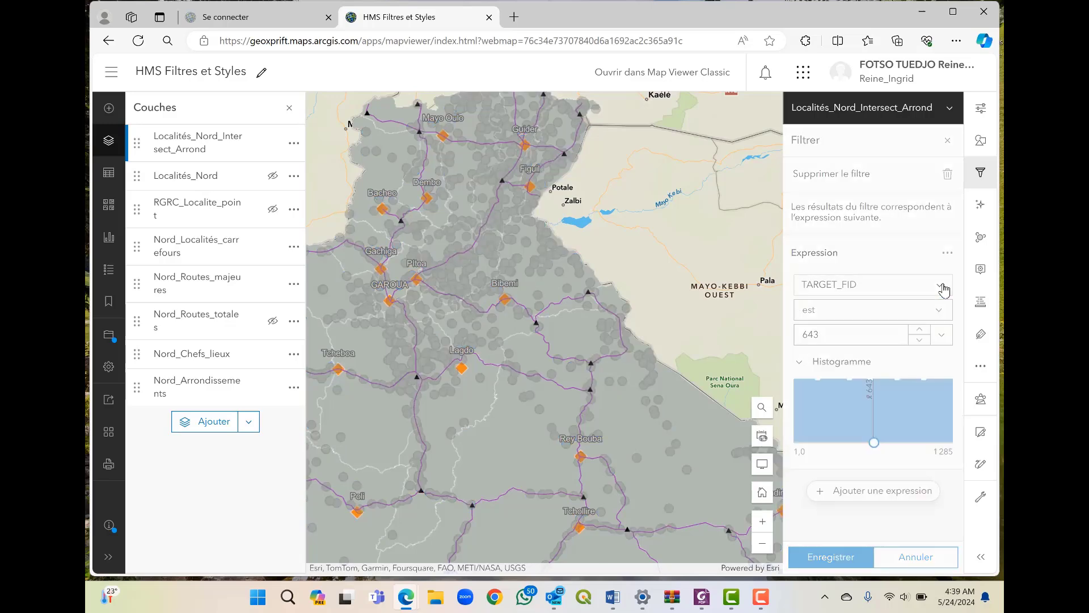
left_click(941, 287)
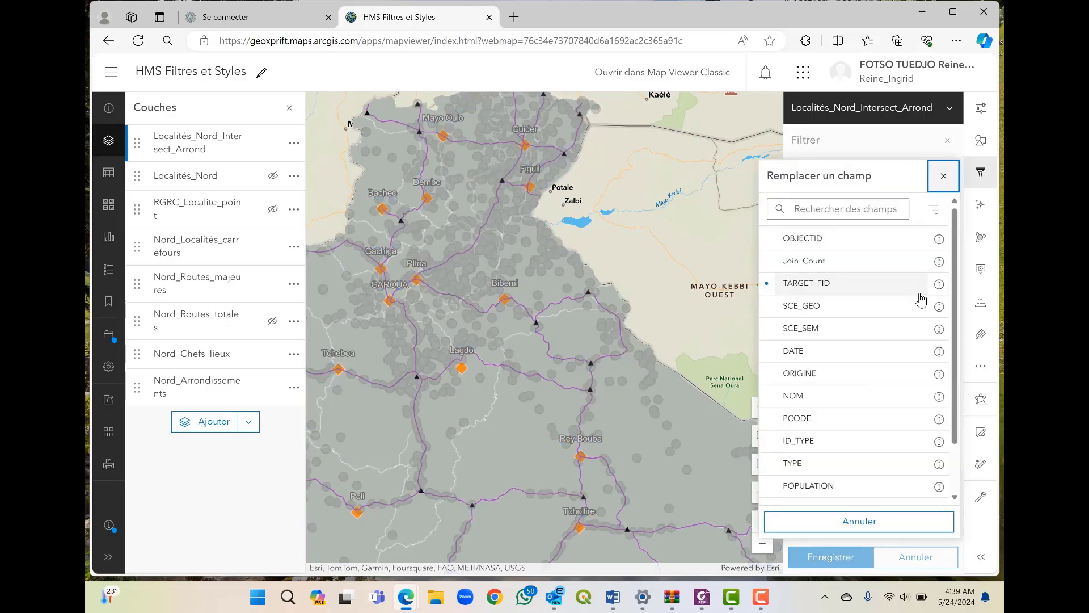
scroll(902, 352, "down", 2)
left_click(866, 480)
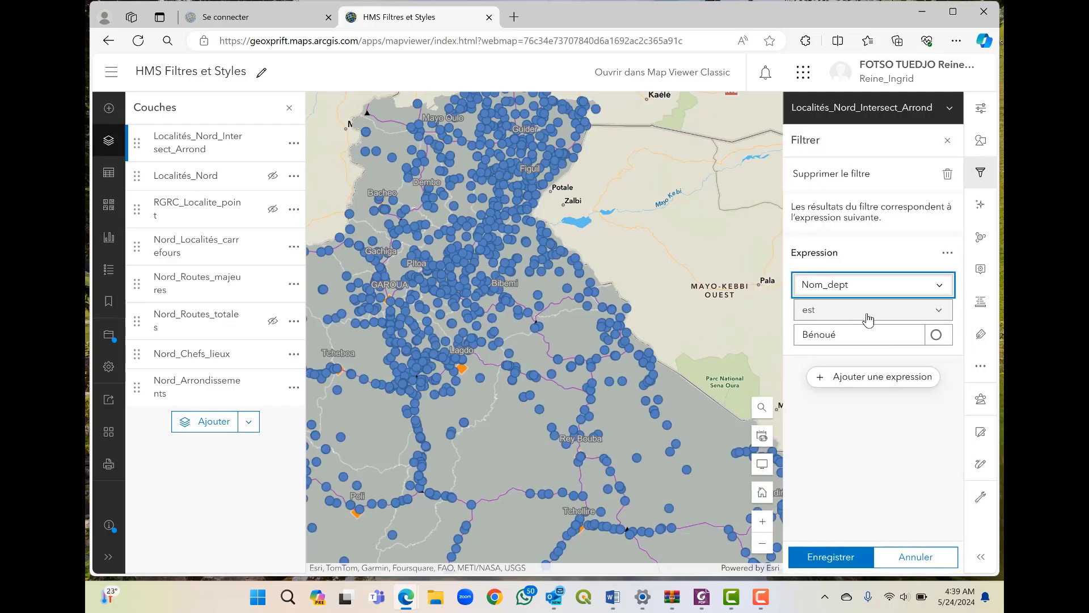
left_click(938, 313)
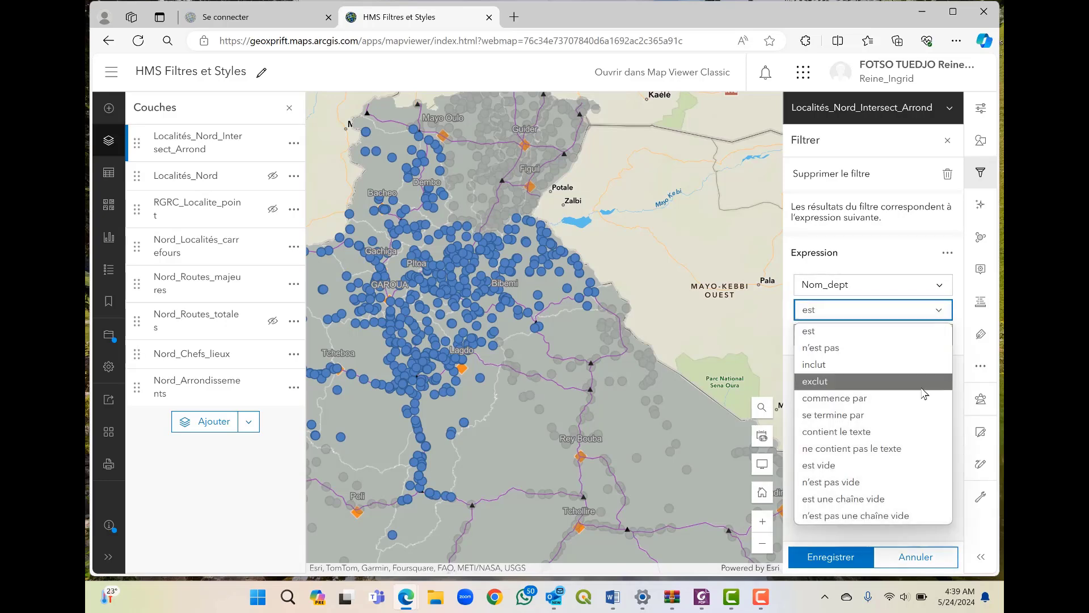
left_click(949, 316)
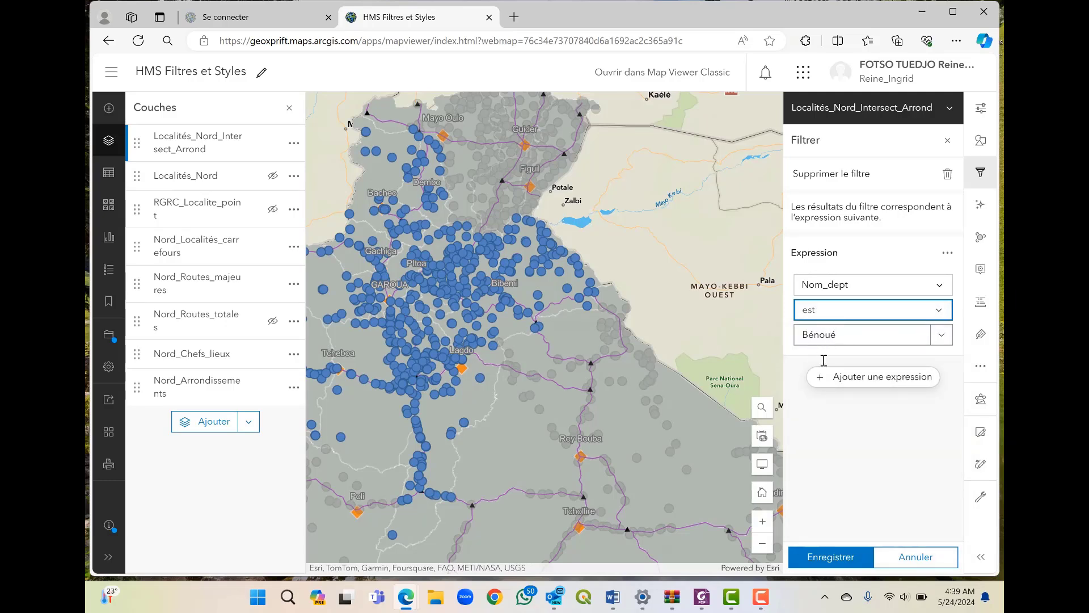
left_click_drag(507, 340, 610, 379)
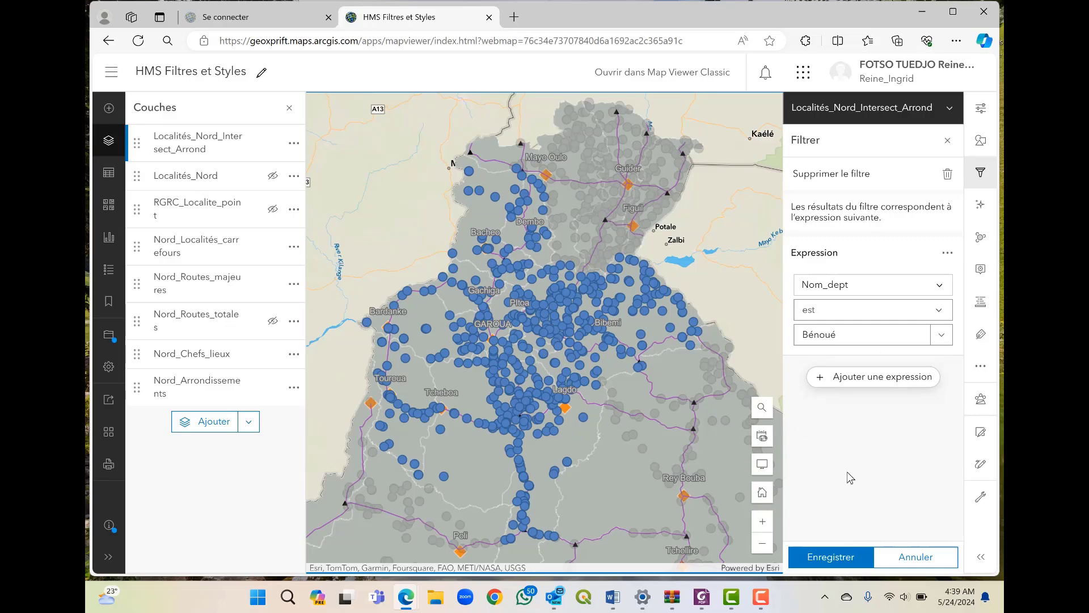
left_click(832, 558)
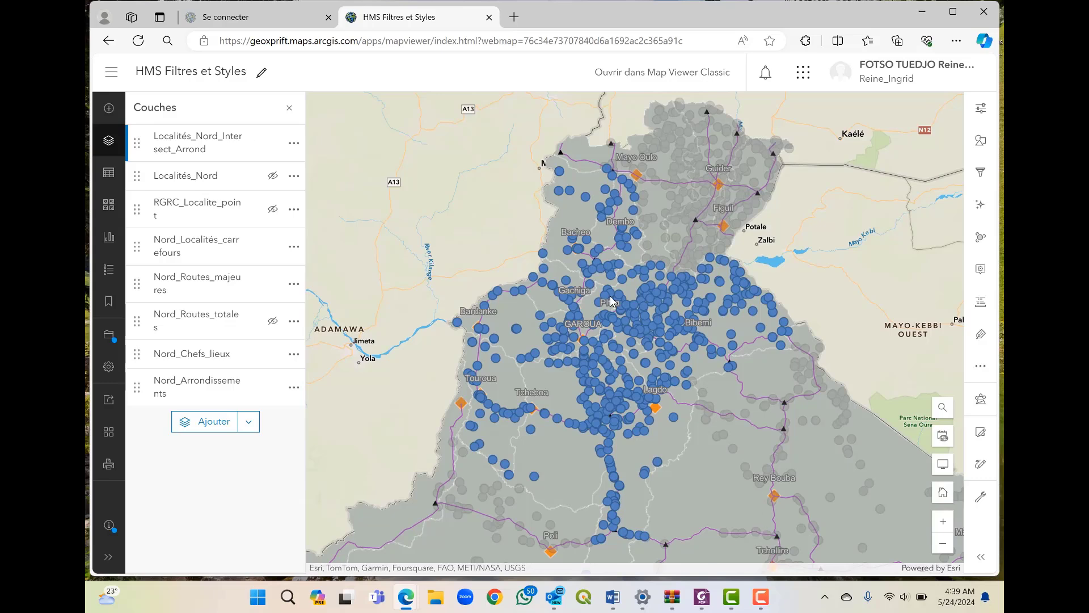
- Check the filtered localities on the map and the Nom_dept column in the layer's attribute table, and close the table
scroll(611, 301, "down", 2)
scroll(609, 345, "up", 2)
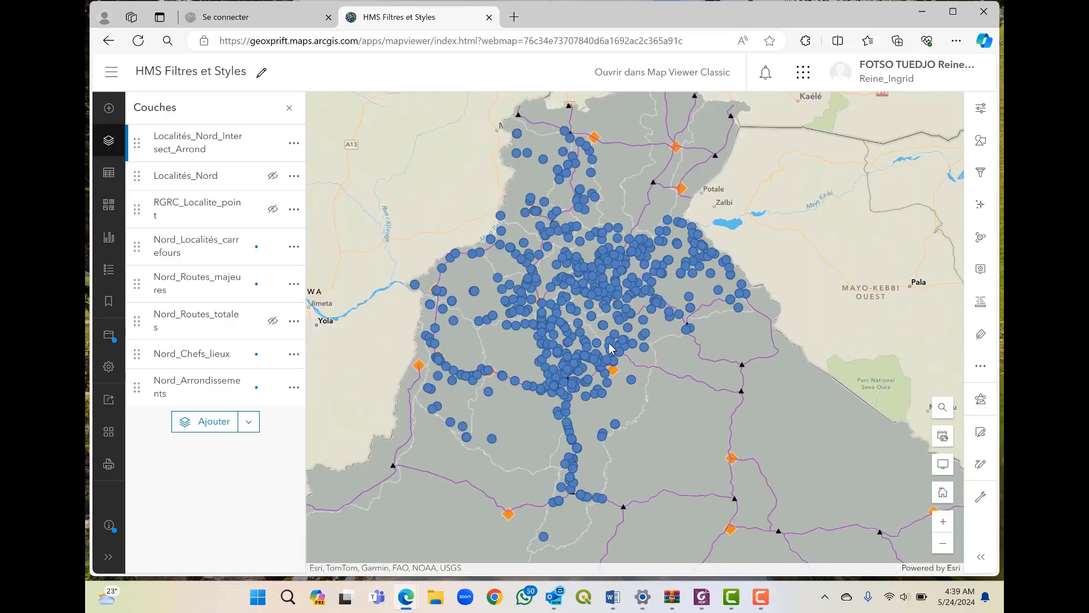
scroll(609, 343, "up", 1)
scroll(611, 342, "down", 1)
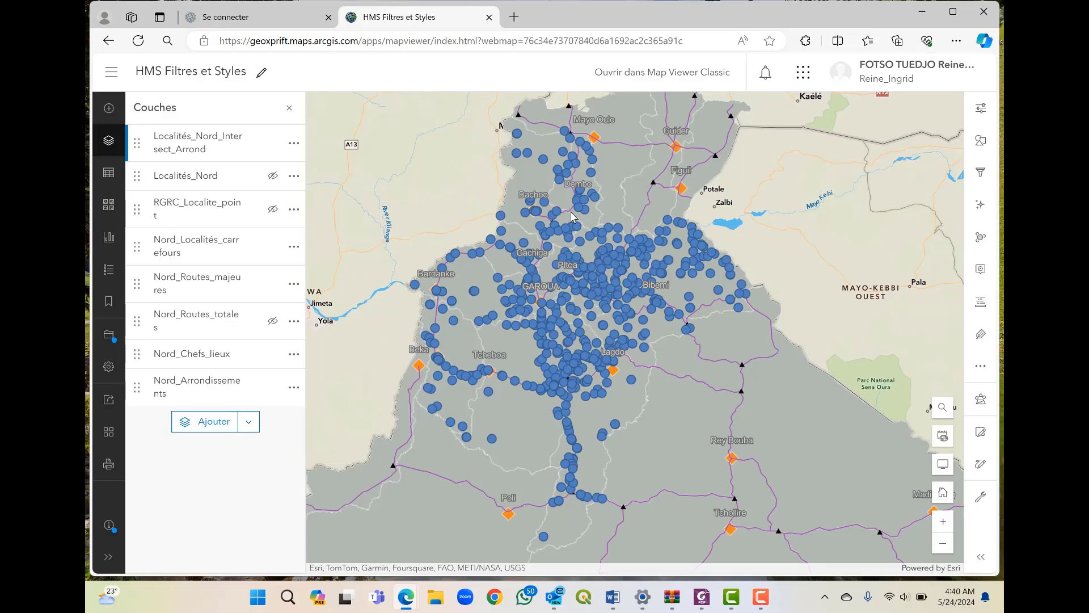
left_click(294, 143)
left_click(284, 211)
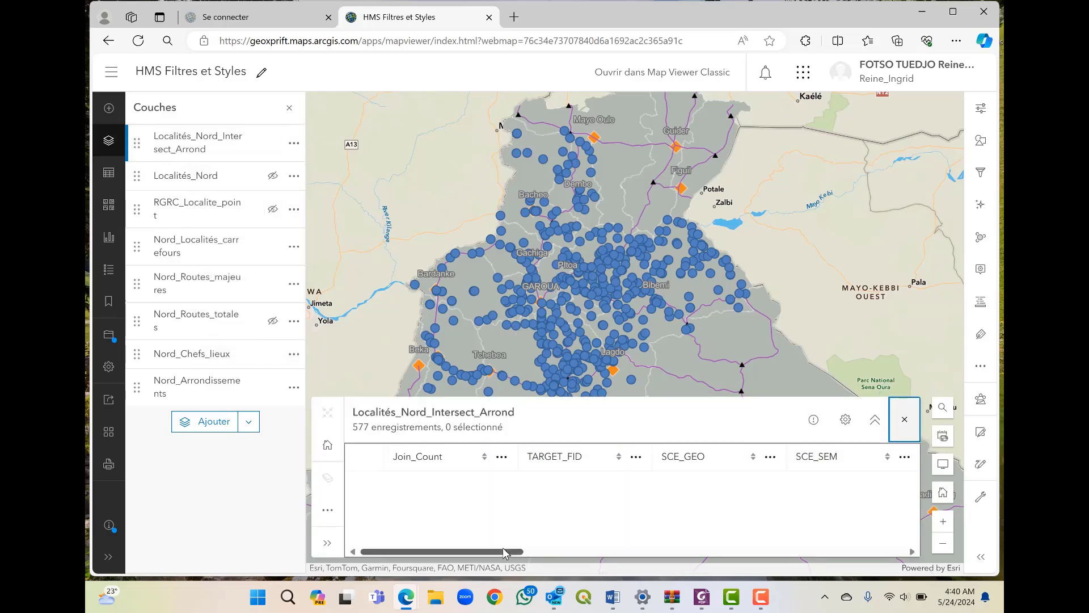
left_click_drag(555, 552, 853, 544)
scroll(771, 525, "down", 3)
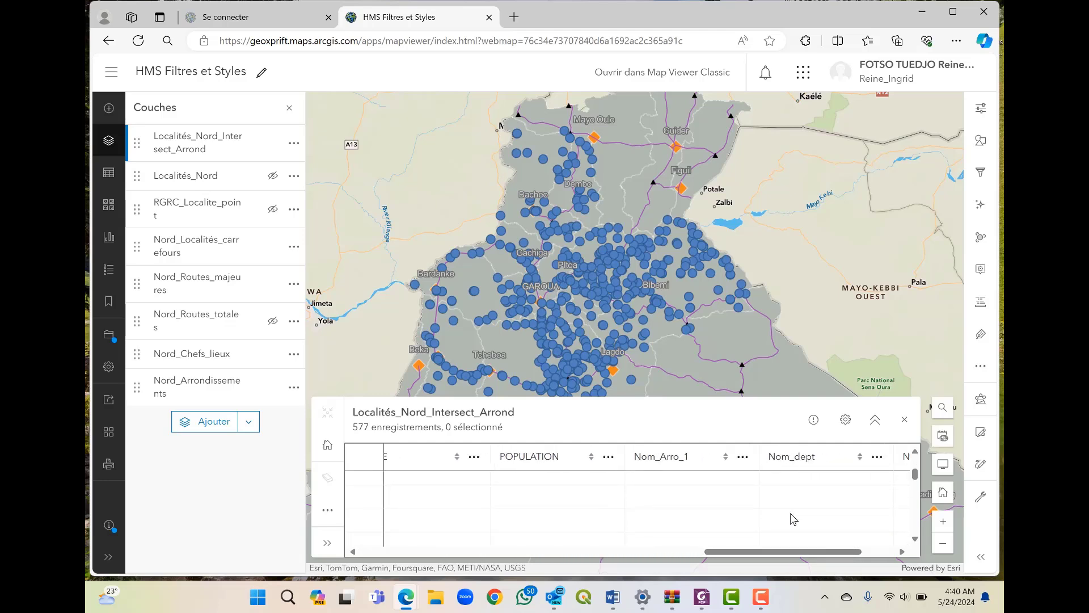
scroll(791, 518, "up", 3)
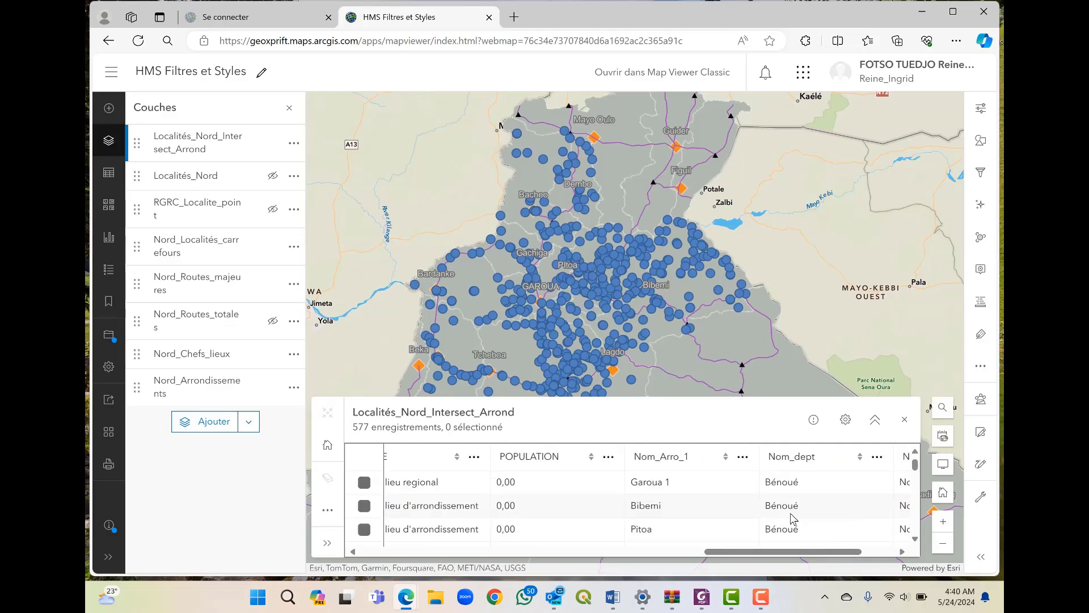
left_click(905, 420)
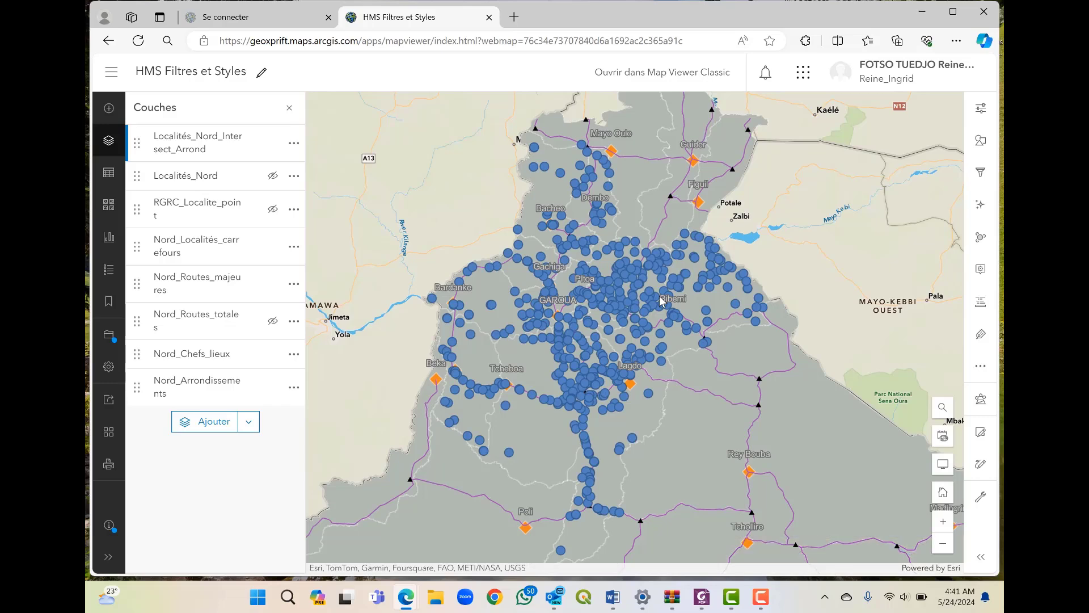
- Set the point symbol size of Localités_Nord_Intersect_Arrond to 9 px in the Localisation (symbole unique) style options
scroll(660, 296, "up", 2)
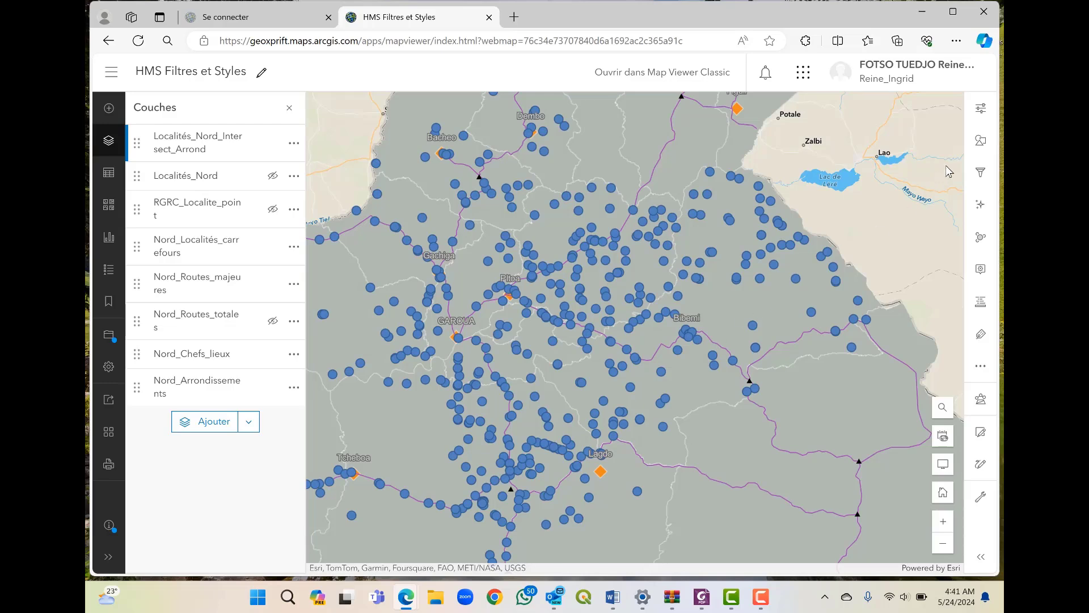
left_click(981, 141)
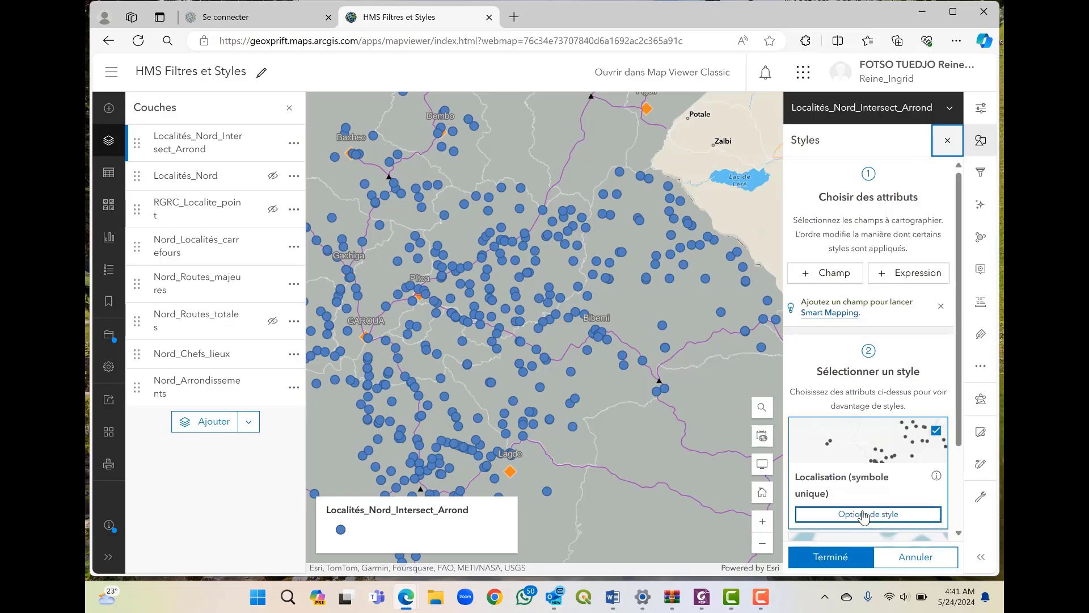
left_click(865, 518)
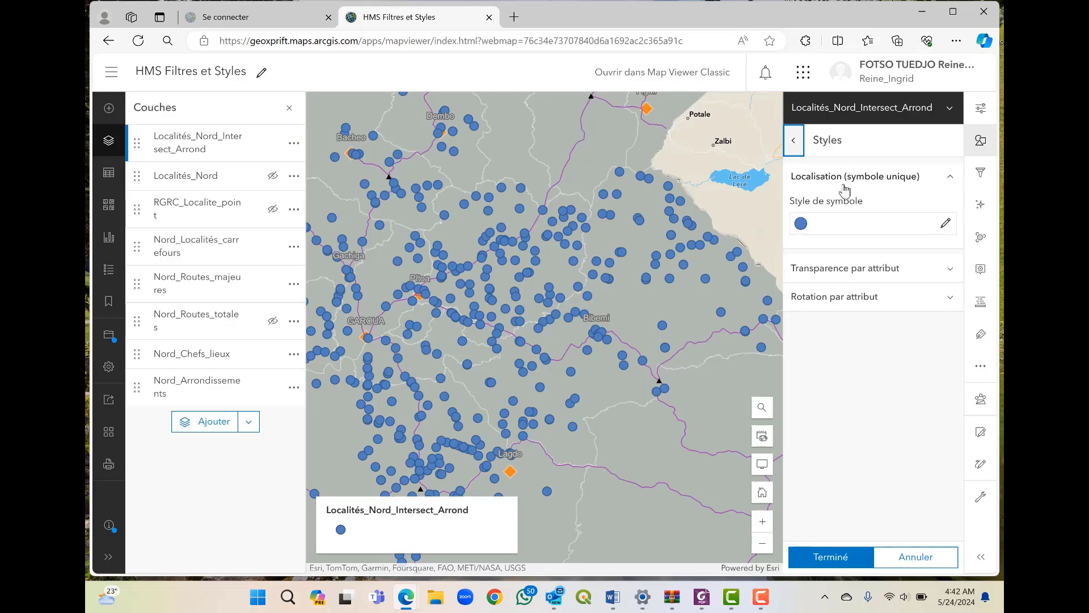
left_click(946, 224)
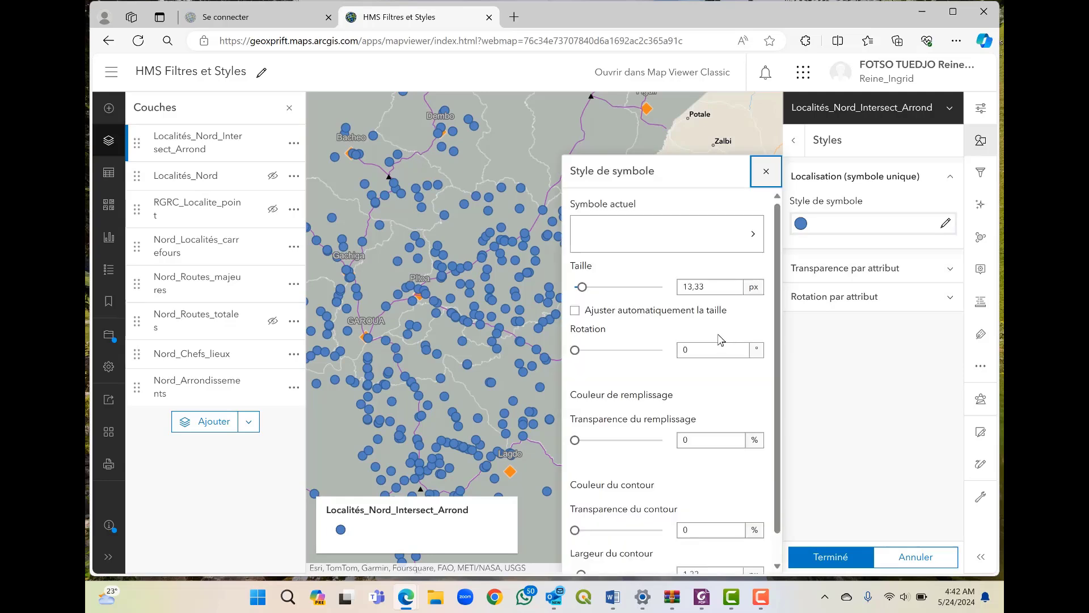
left_click_drag(712, 287, 683, 295)
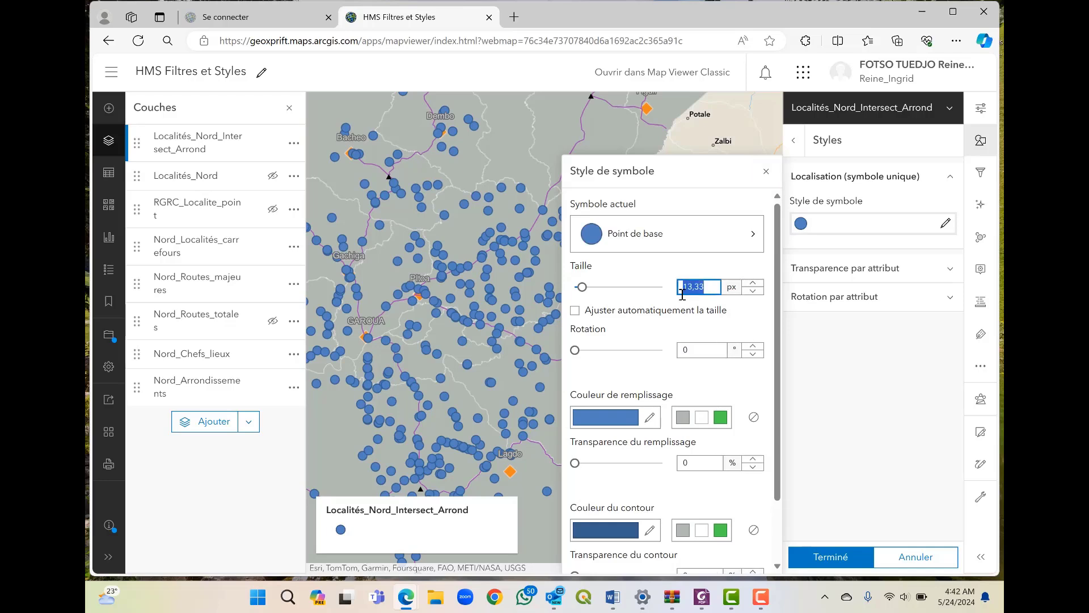
type("9")
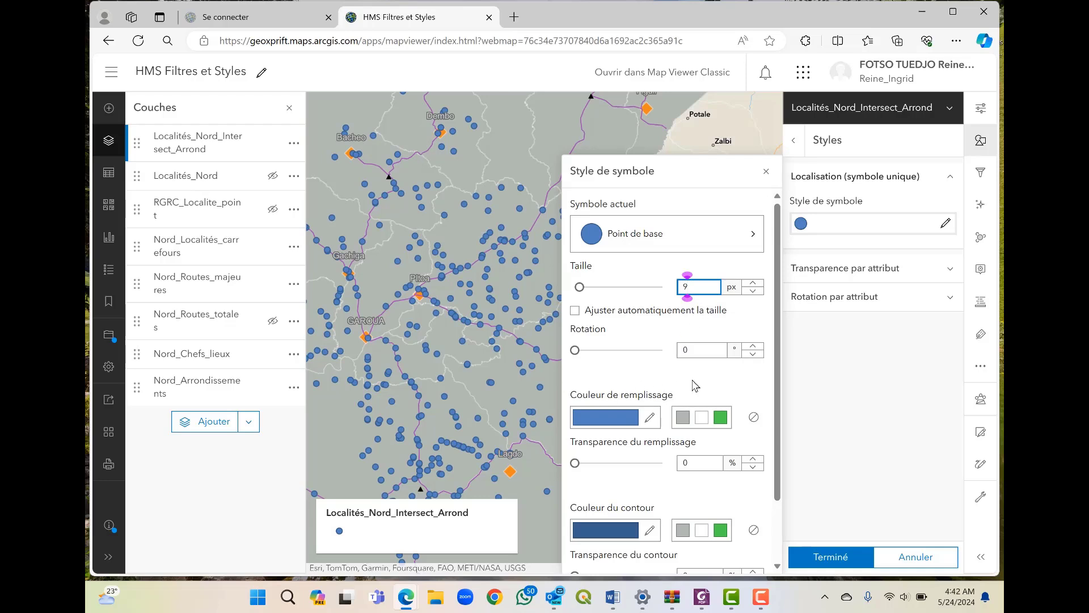
- Browse the symbol settings and categories, keep the basic point symbol, and finish the single-symbol style options
scroll(705, 413, "down", 1)
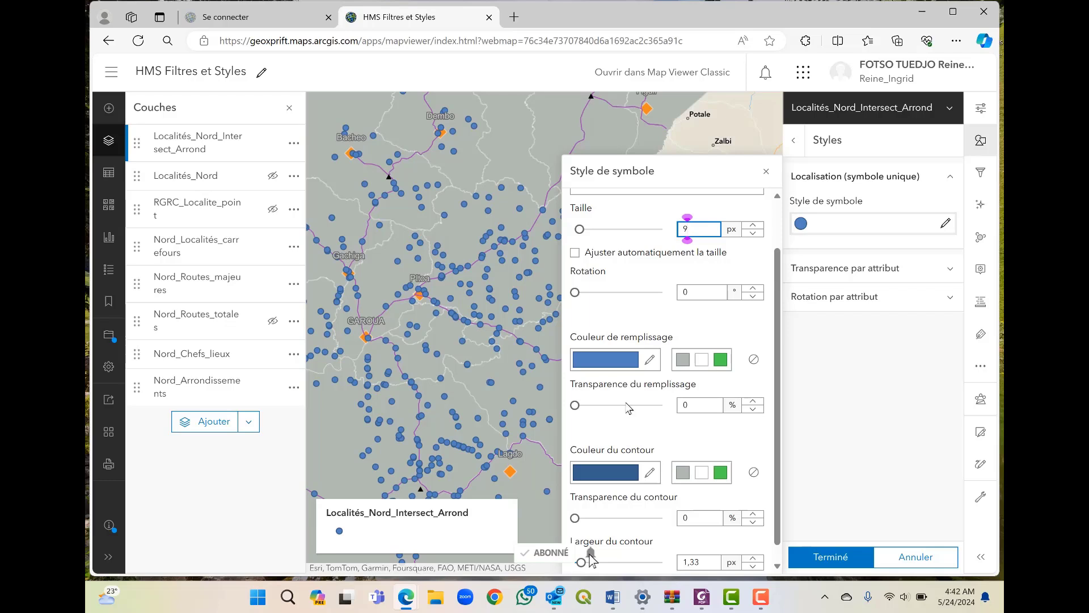
scroll(748, 252, "up", 1)
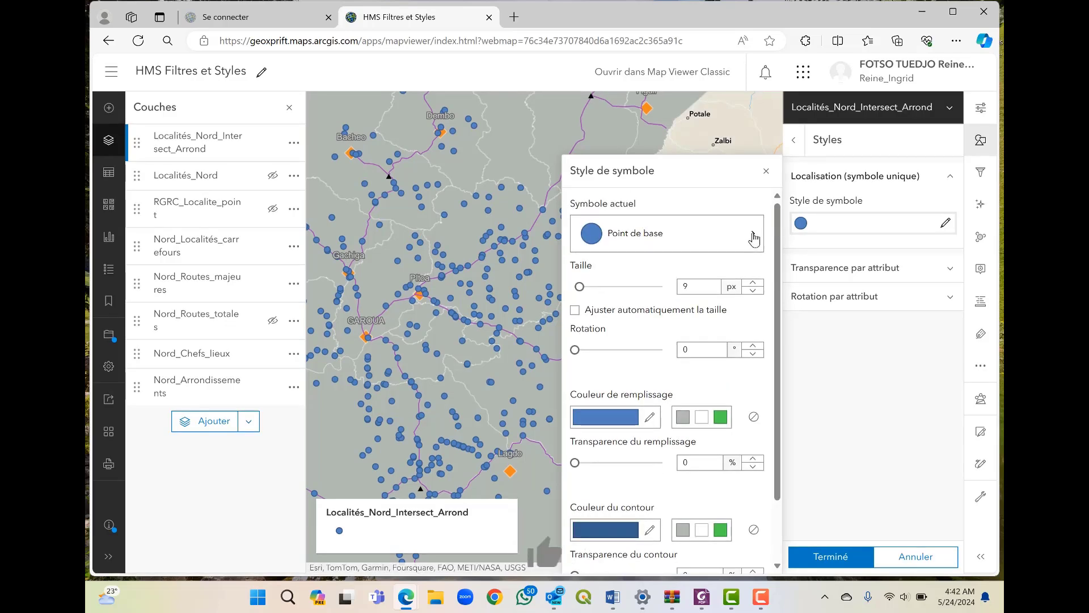
left_click(754, 239)
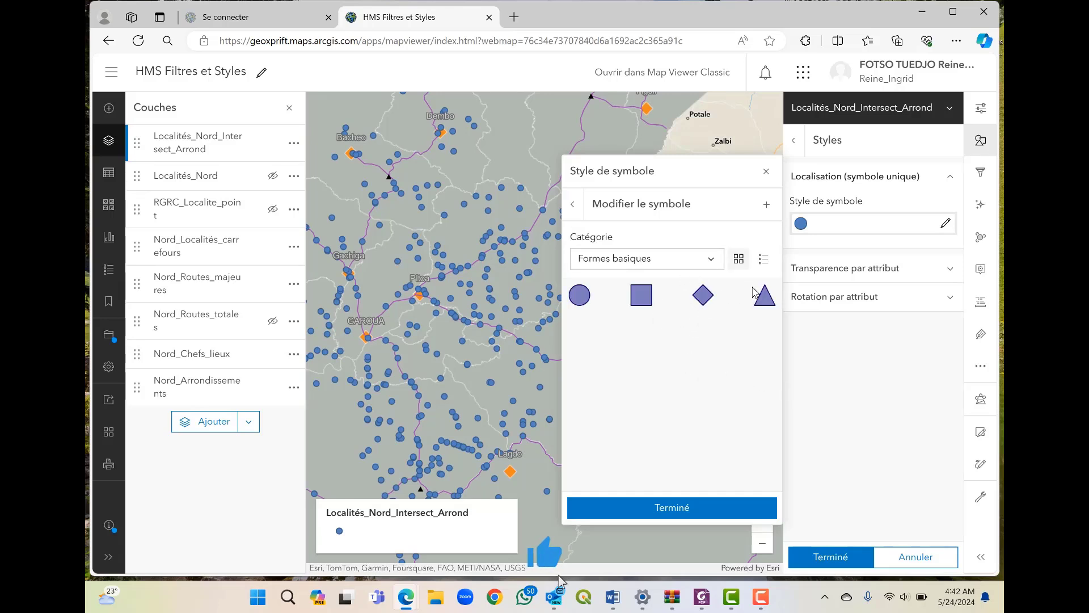
left_click(711, 259)
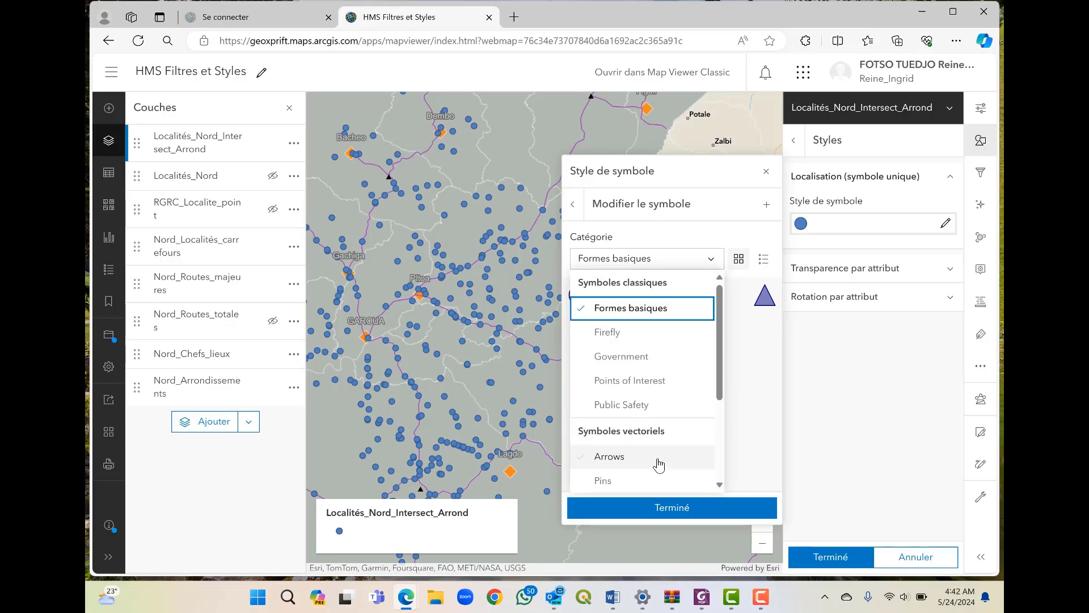
scroll(658, 466, "down", 3)
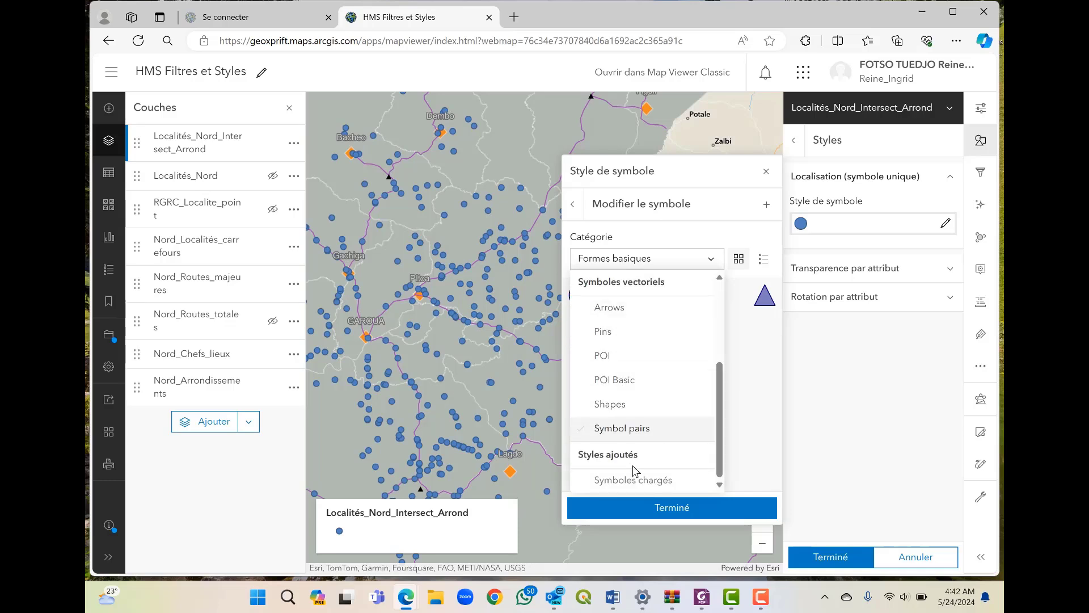
left_click(720, 277)
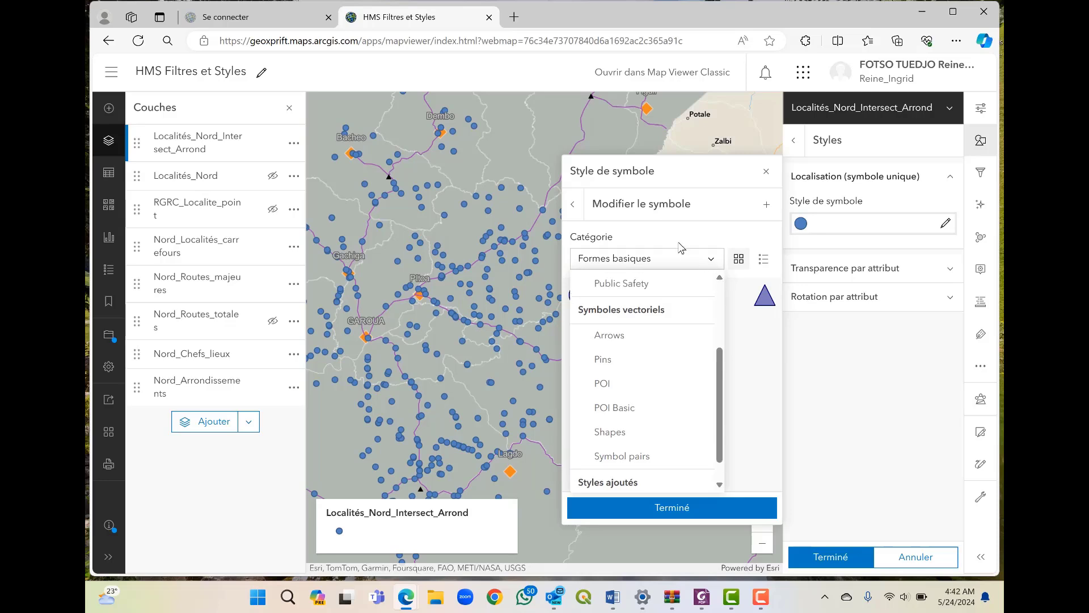
left_click(718, 267)
left_click(573, 204)
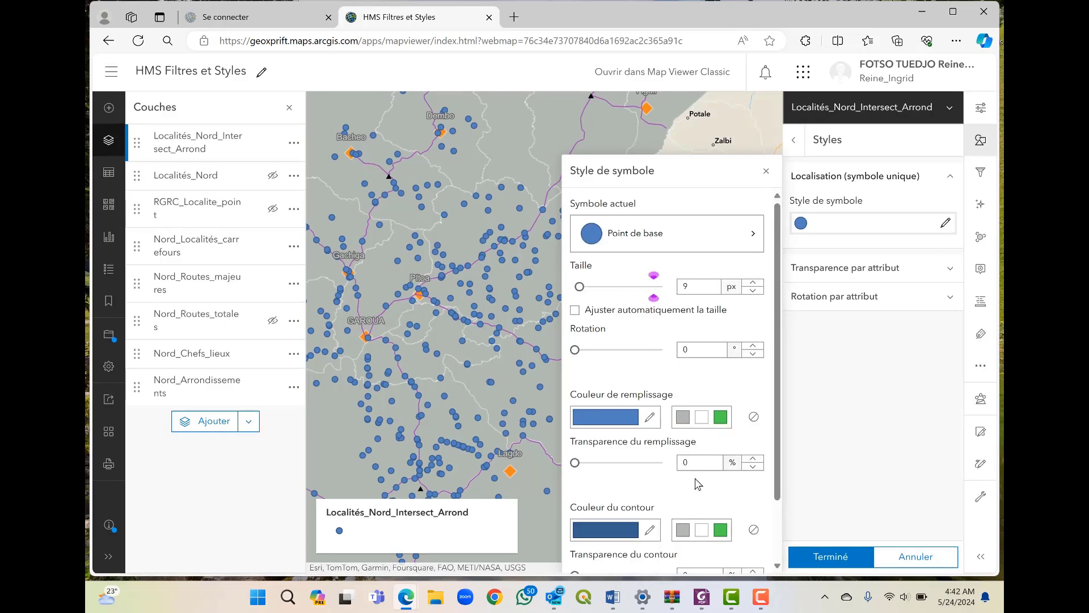
left_click(846, 559)
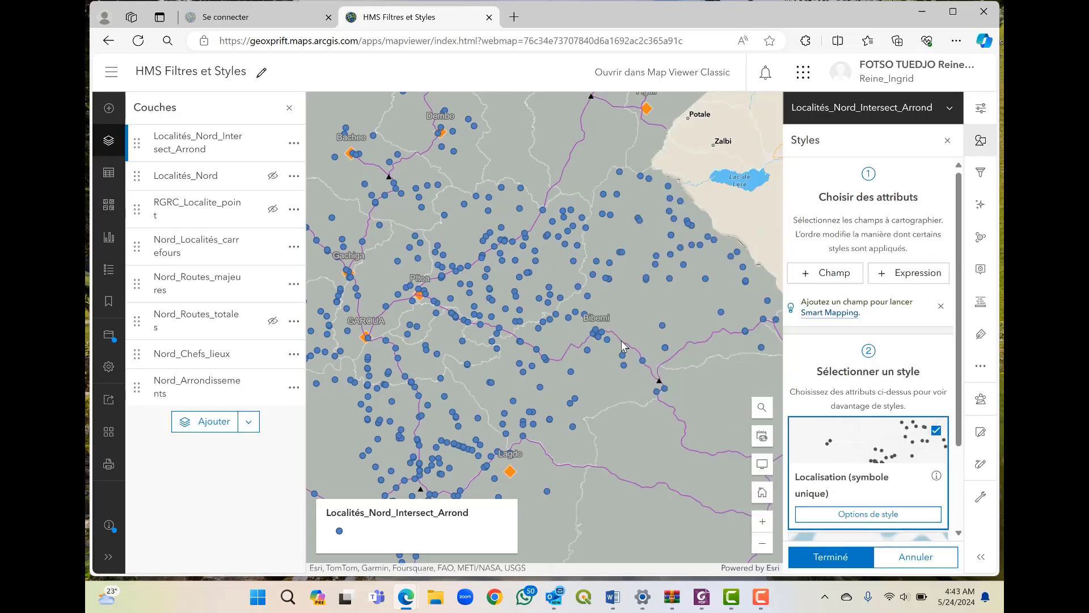
- Style the Localités_Nord_Intersect_Arrond layer by the Nom_Arro_1 attribute instead of a single symbol
scroll(624, 345, "down", 1)
scroll(610, 345, "up", 1)
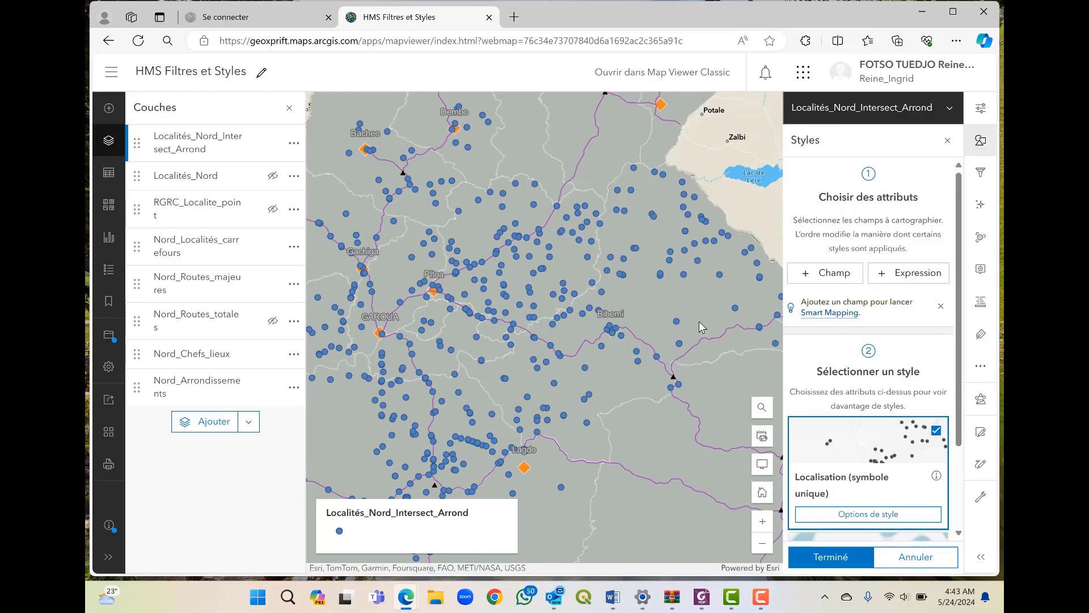
scroll(700, 319, "down", 1)
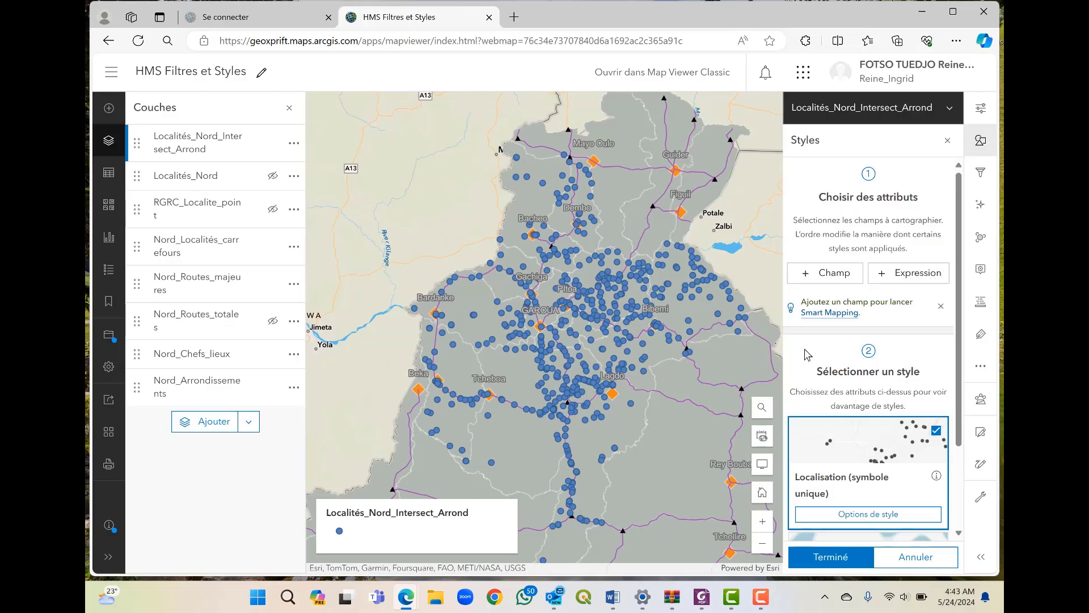
left_click(839, 277)
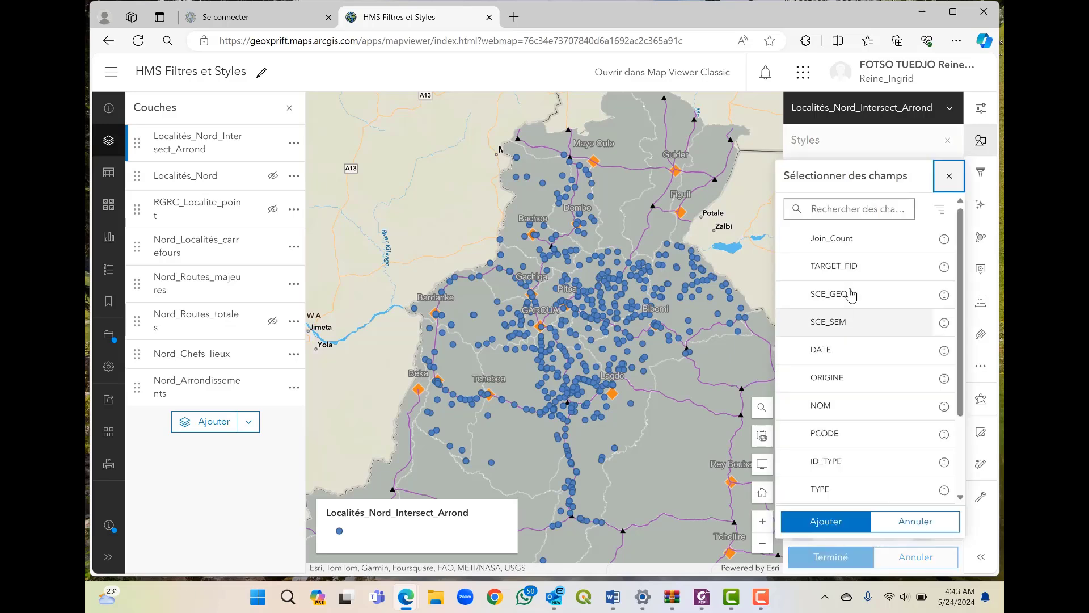
scroll(851, 320, "down", 2)
left_click(827, 436)
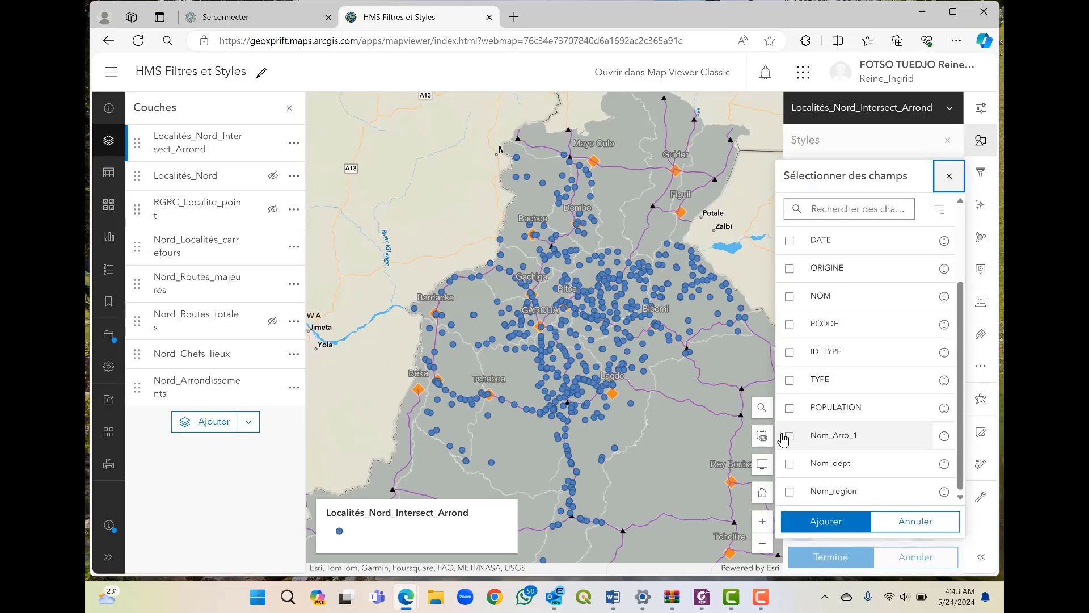
left_click(826, 522)
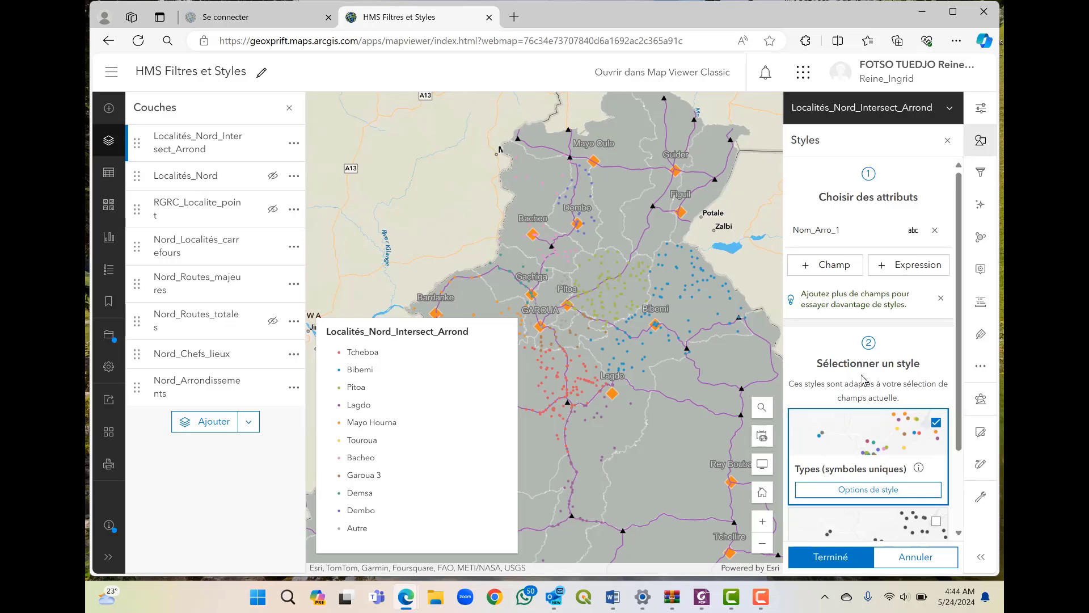
- Set the point size to 6 px for all categories of the Types (symboles uniques) style and confirm the style options
left_click(886, 493)
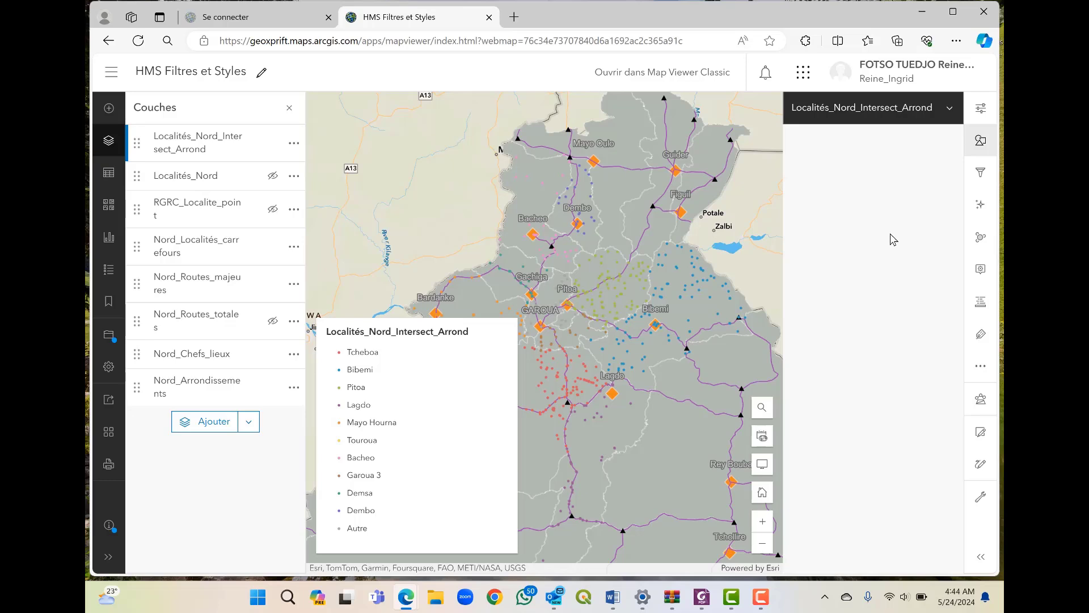
left_click(936, 223)
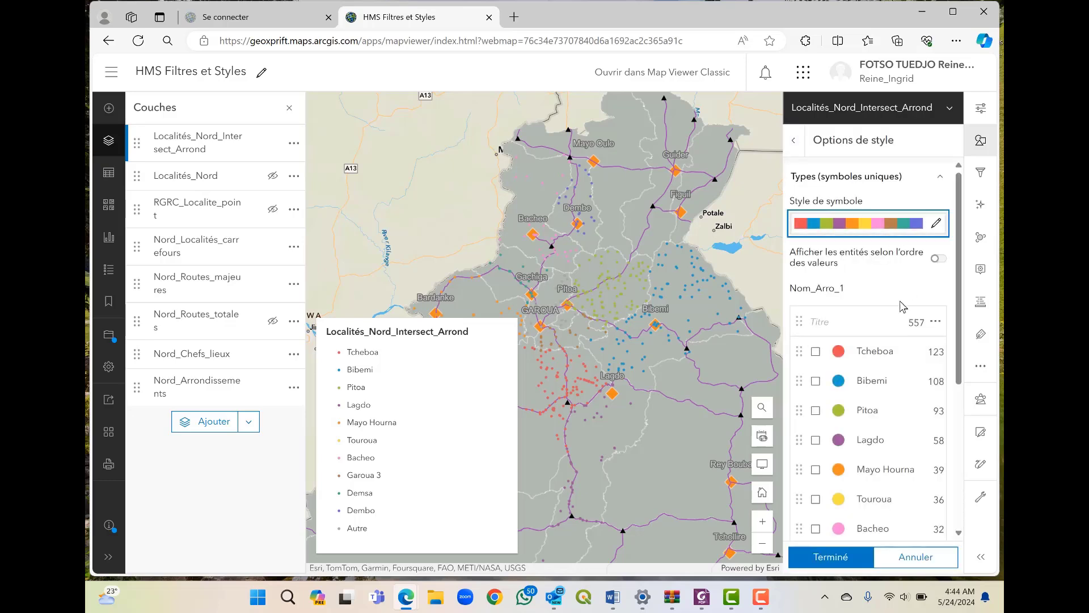
left_click(704, 291)
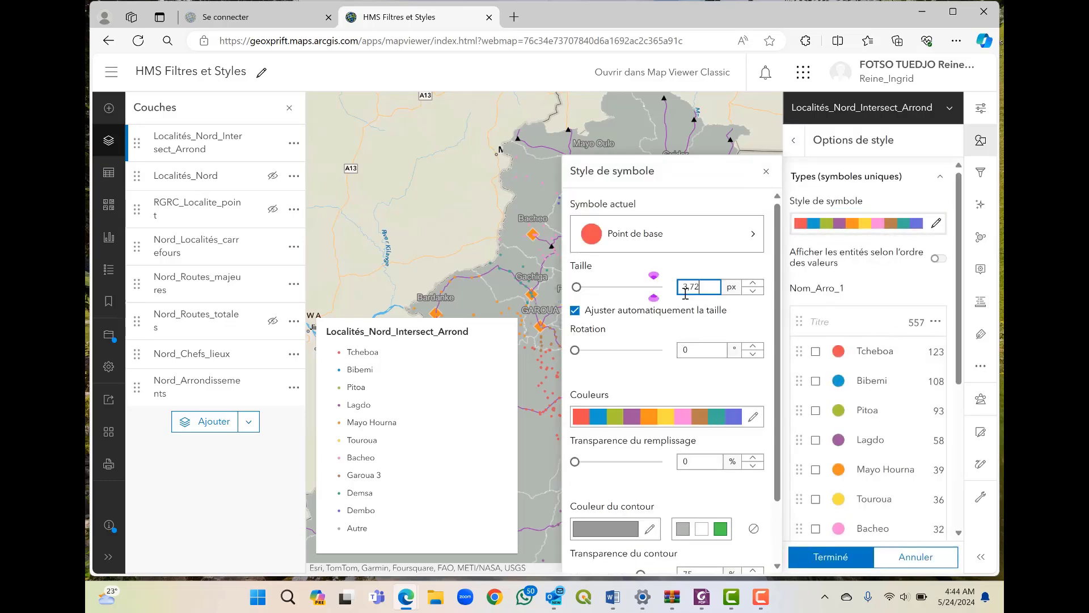
key("shift+Tab")
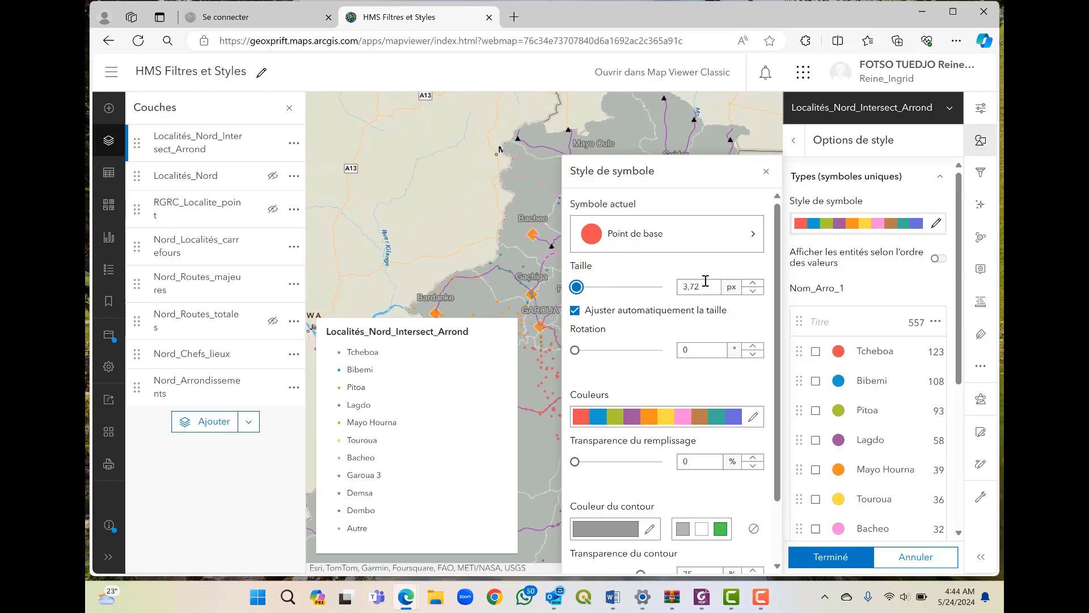
key("Tab")
type("6")
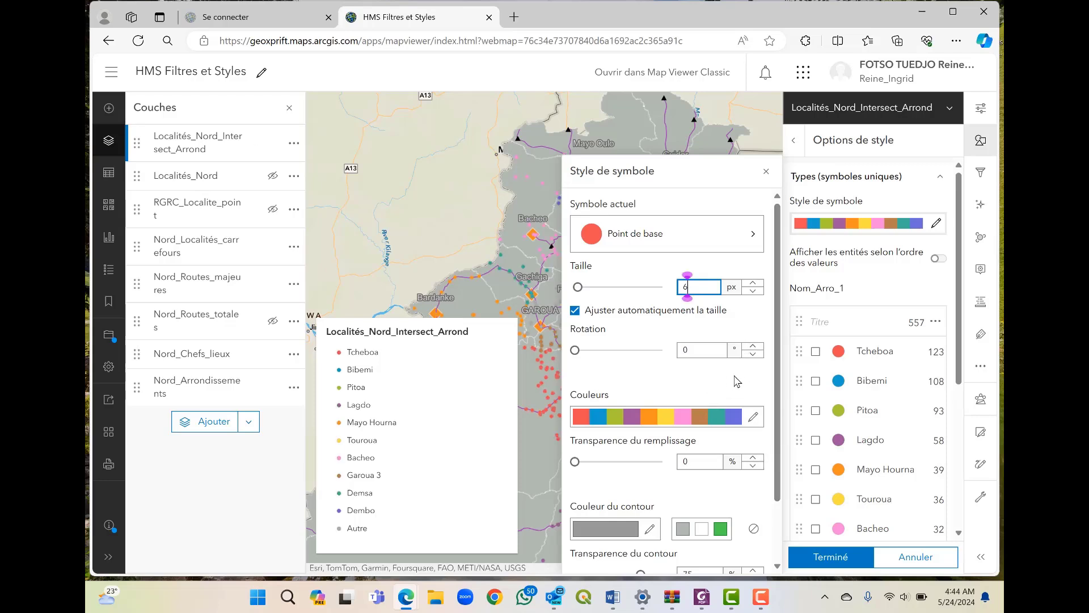
scroll(704, 539, "down", 2)
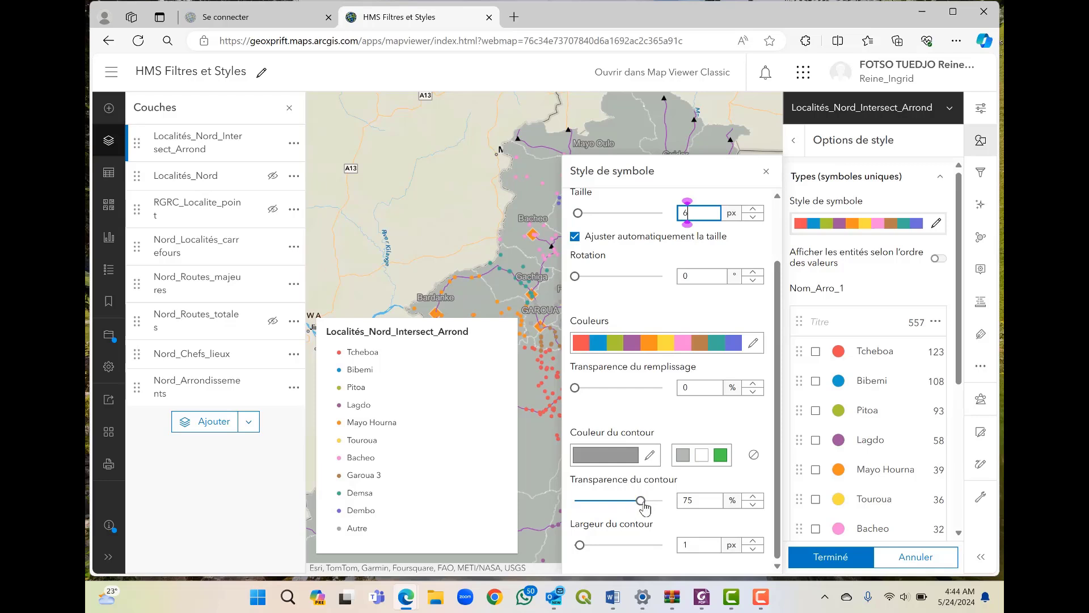
scroll(714, 459, "up", 2)
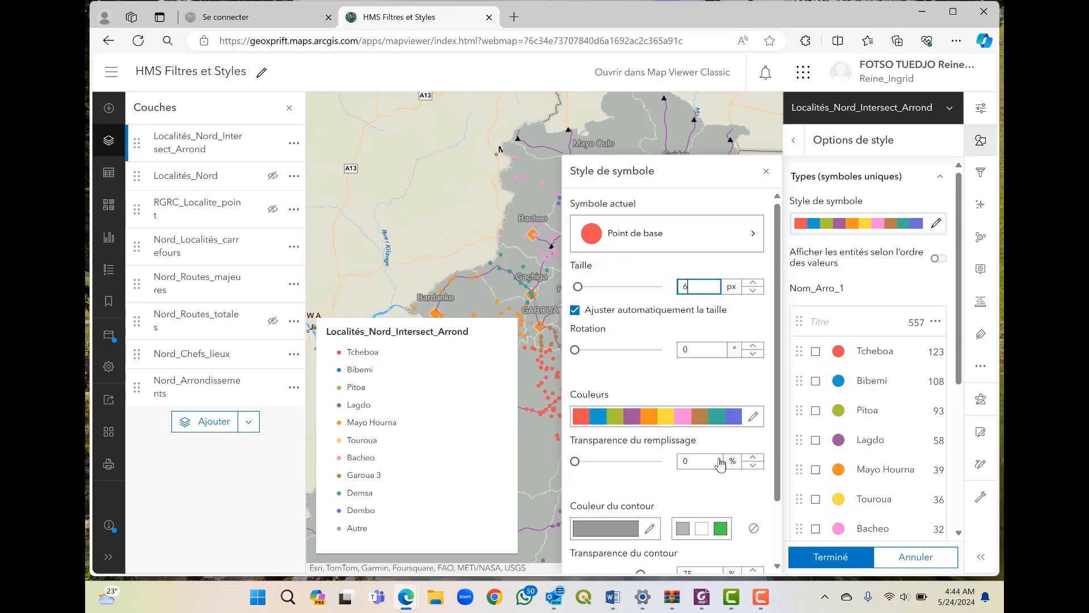
scroll(723, 457, "down", 2)
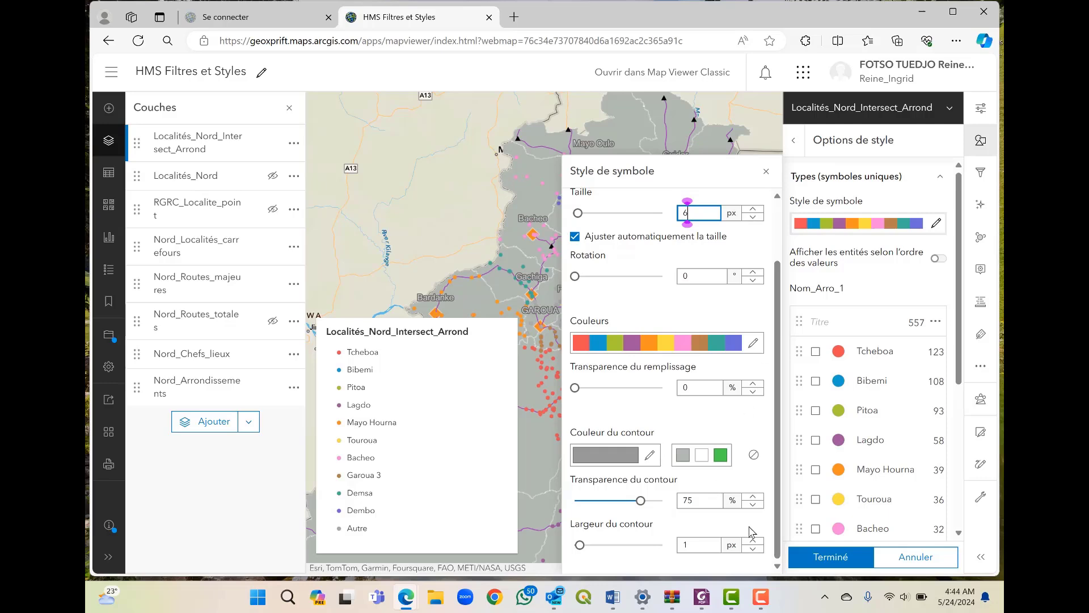
left_click(851, 561)
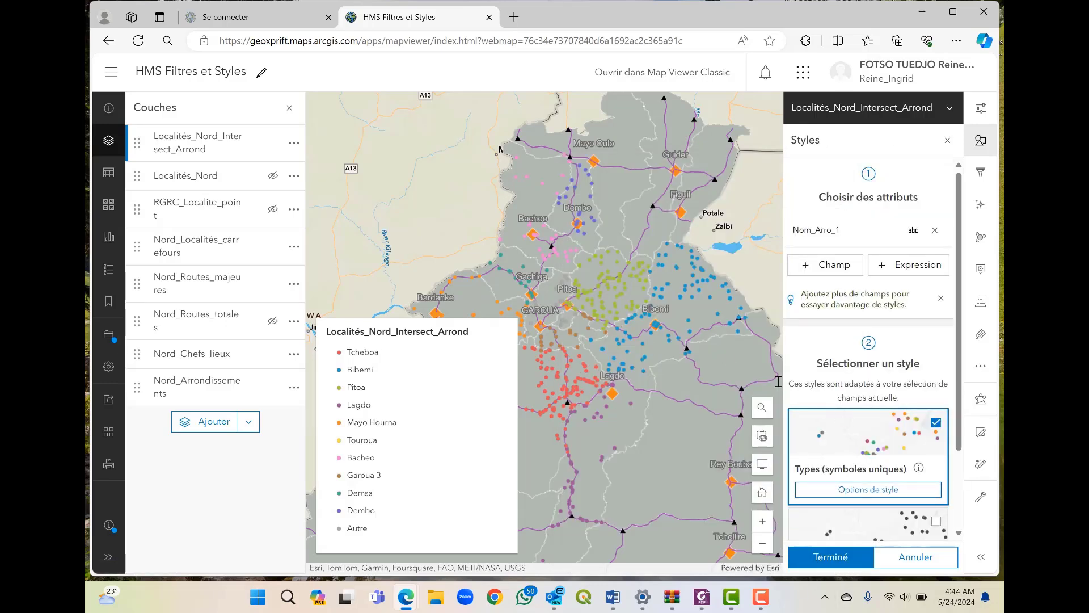
- Examine how the localities coloured by arrondissement are distributed across the map and against the legend
scroll(675, 409, "down", 2)
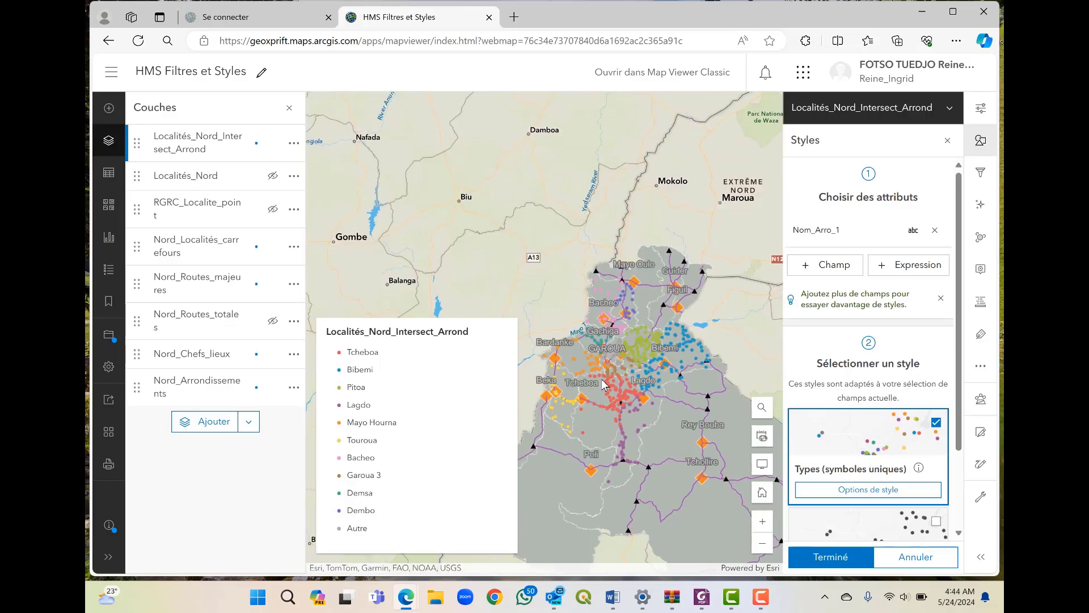
left_click_drag(602, 379, 610, 381)
scroll(618, 322, "up", 3)
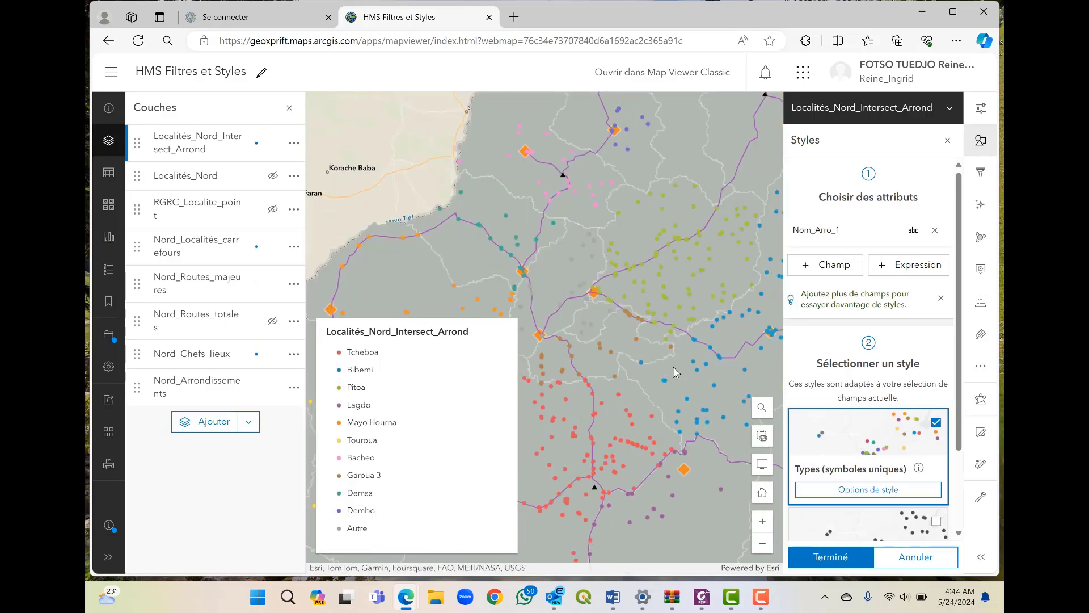
scroll(615, 316, "down", 5)
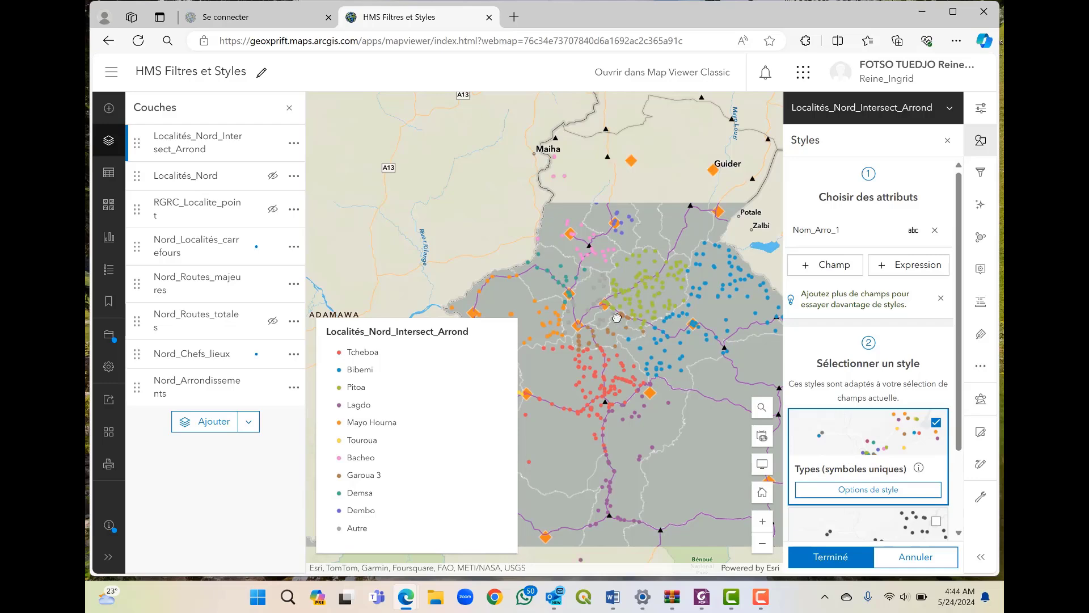
scroll(627, 312, "up", 4)
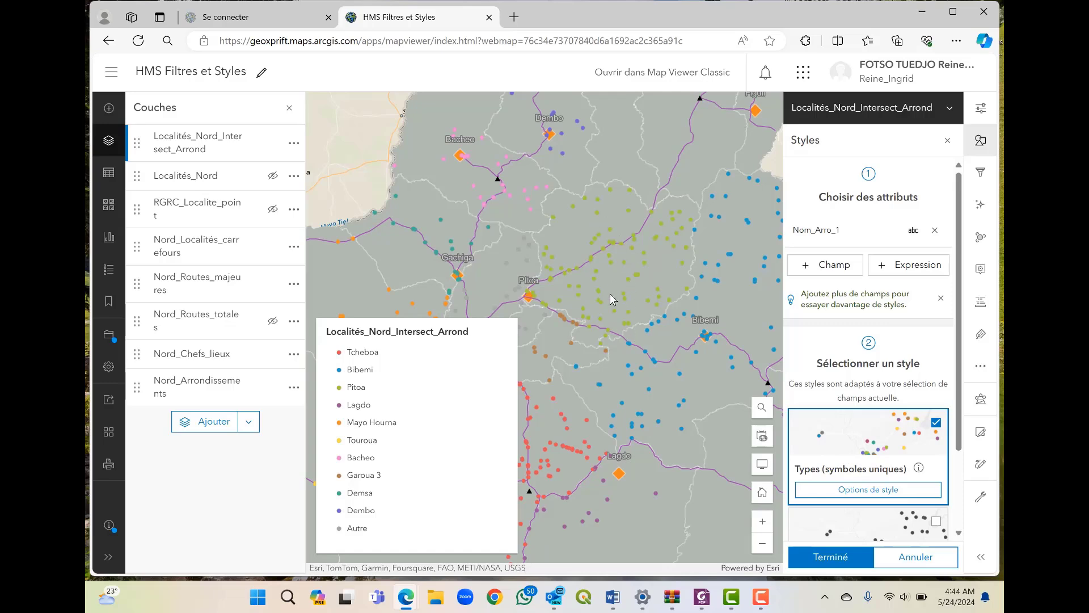
scroll(611, 294, "down", 2)
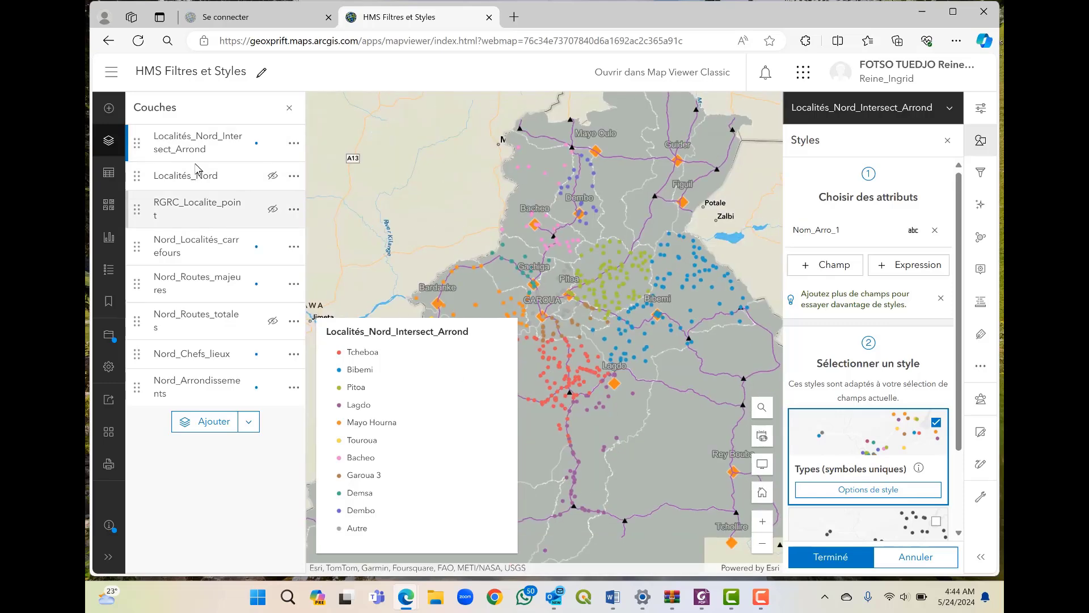
- Set the fill transparency of the Nord_Arrondissements polygons to 30 % in the single-symbol style
left_click(170, 386)
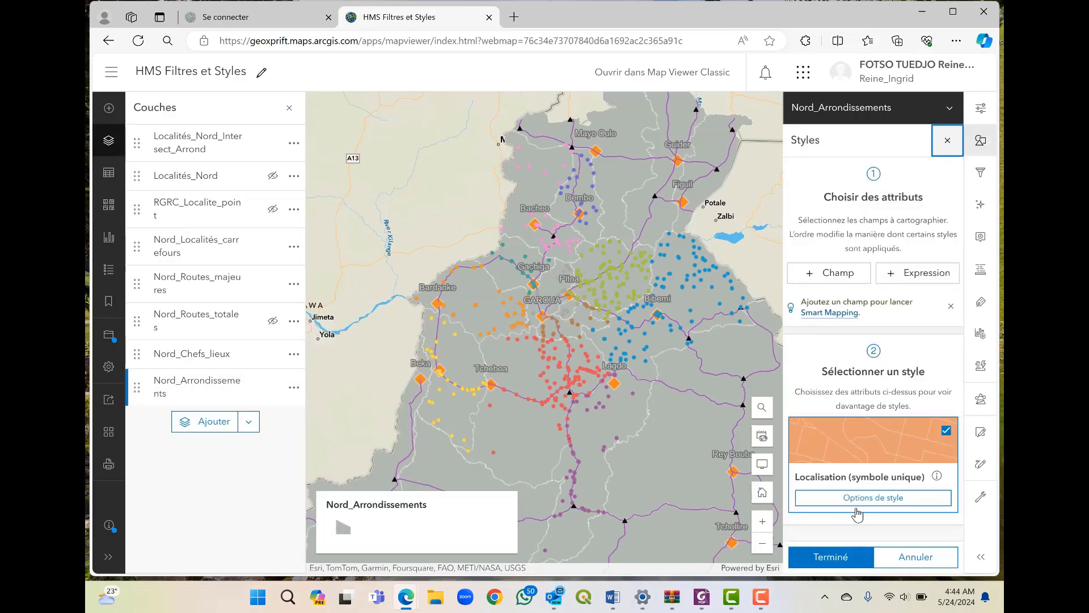
left_click(895, 499)
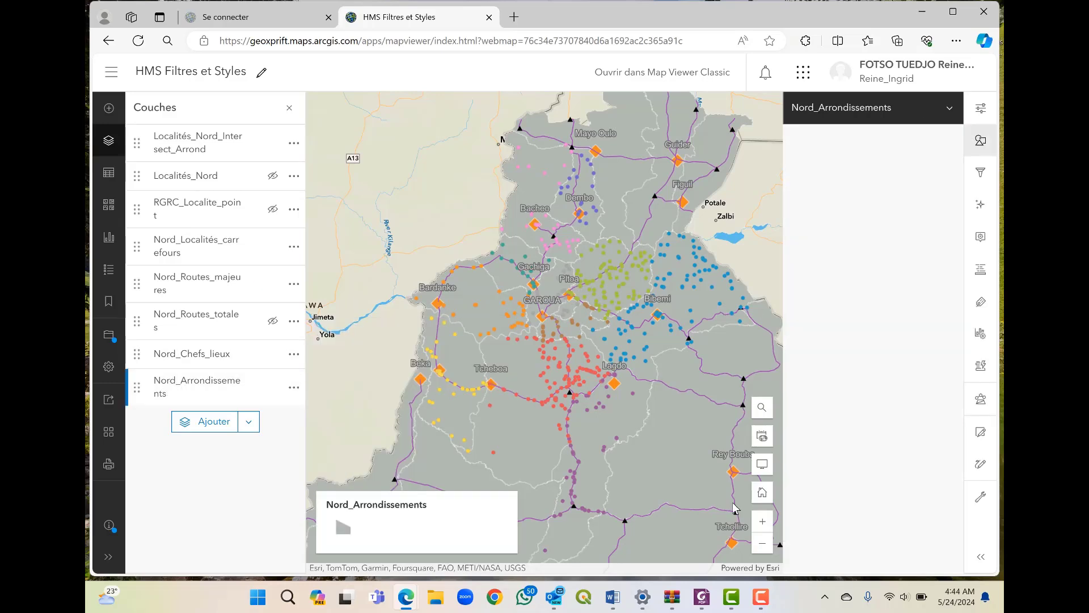
left_click(946, 224)
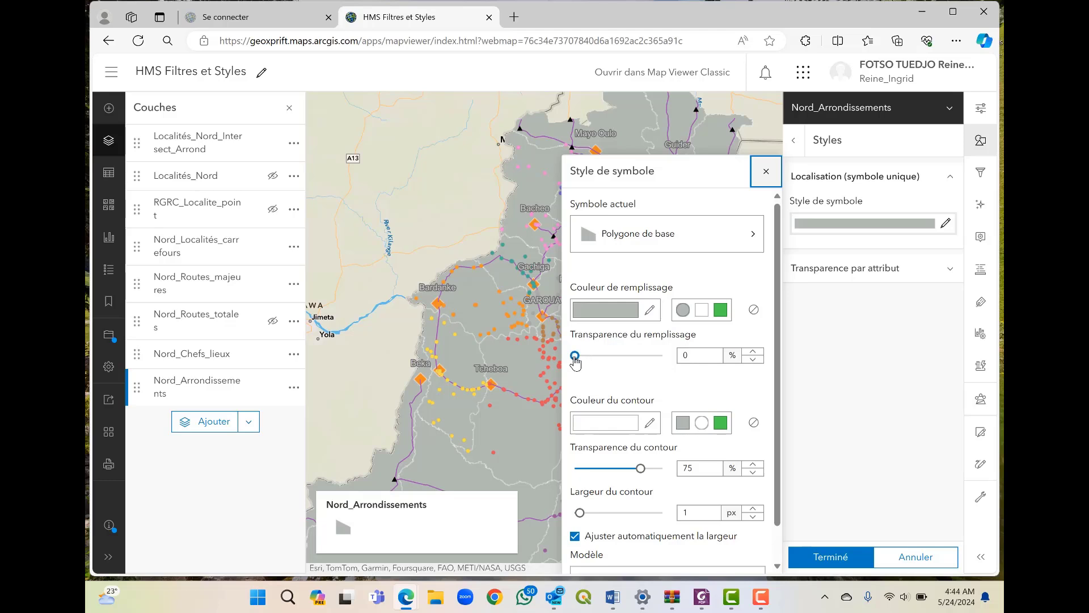
left_click_drag(575, 356, 606, 358)
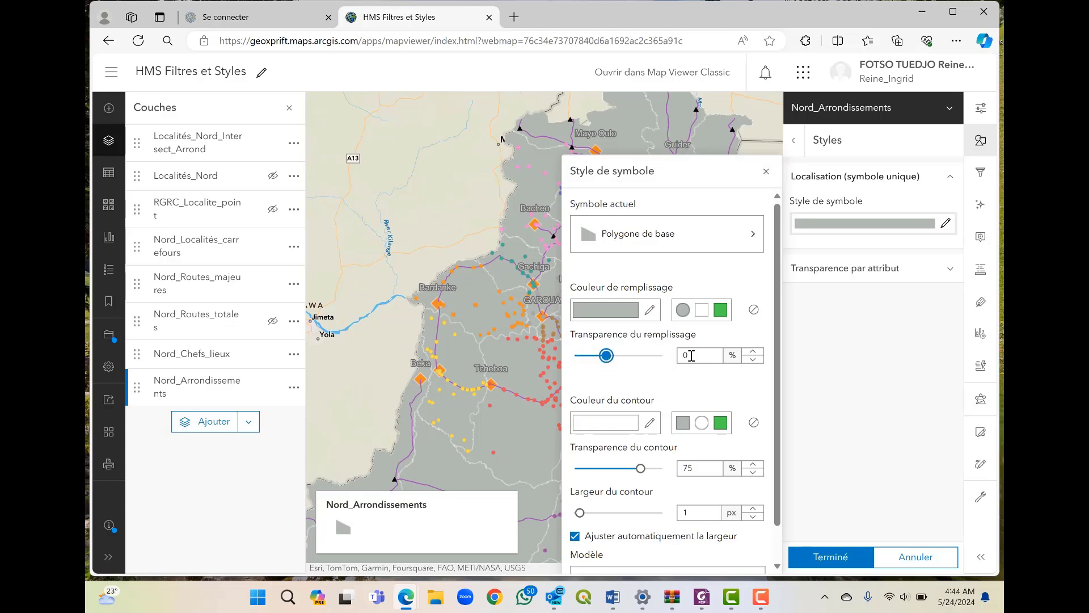
- Set the outline transparency of the Nord_Arrondissements polygons to 30 %
scroll(640, 436, "down", 1)
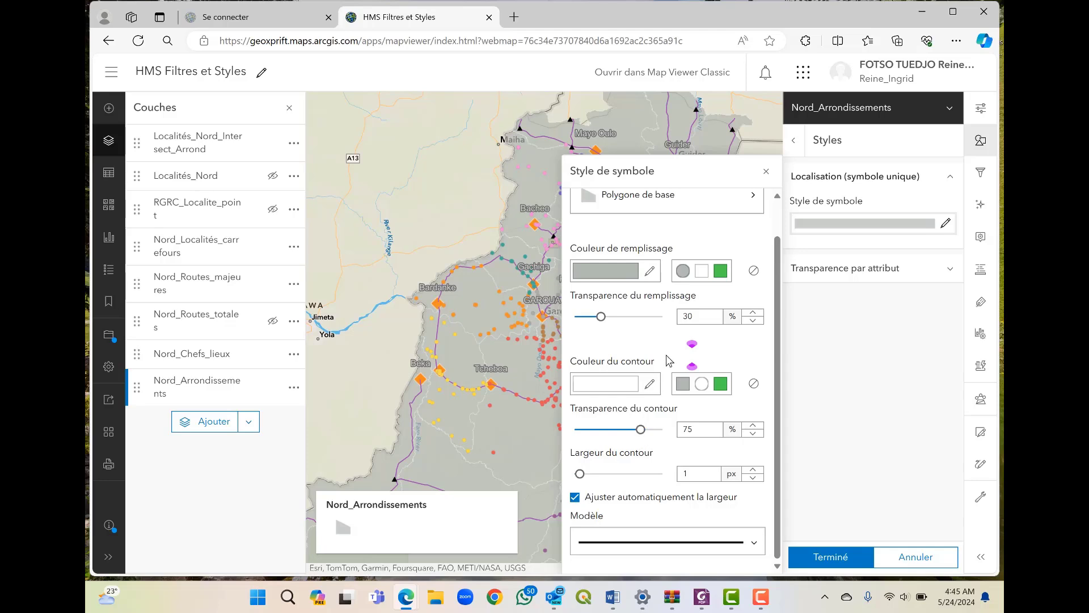
left_click_drag(642, 434, 609, 440)
left_click_drag(704, 430, 680, 433)
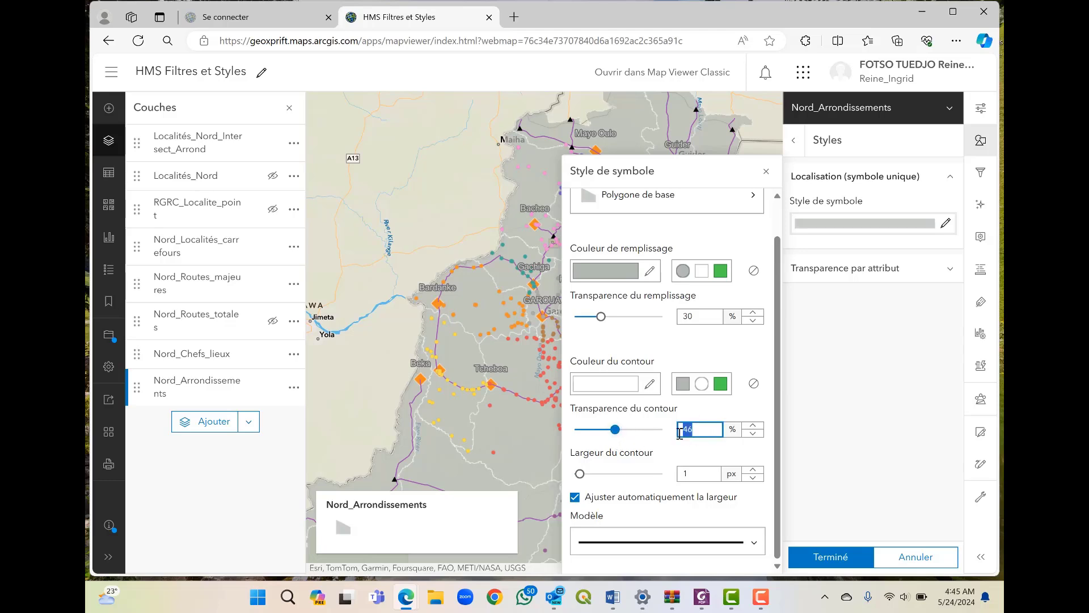
type("5")
type("0")
key("BackSpace")
key("BackSpace")
type("0")
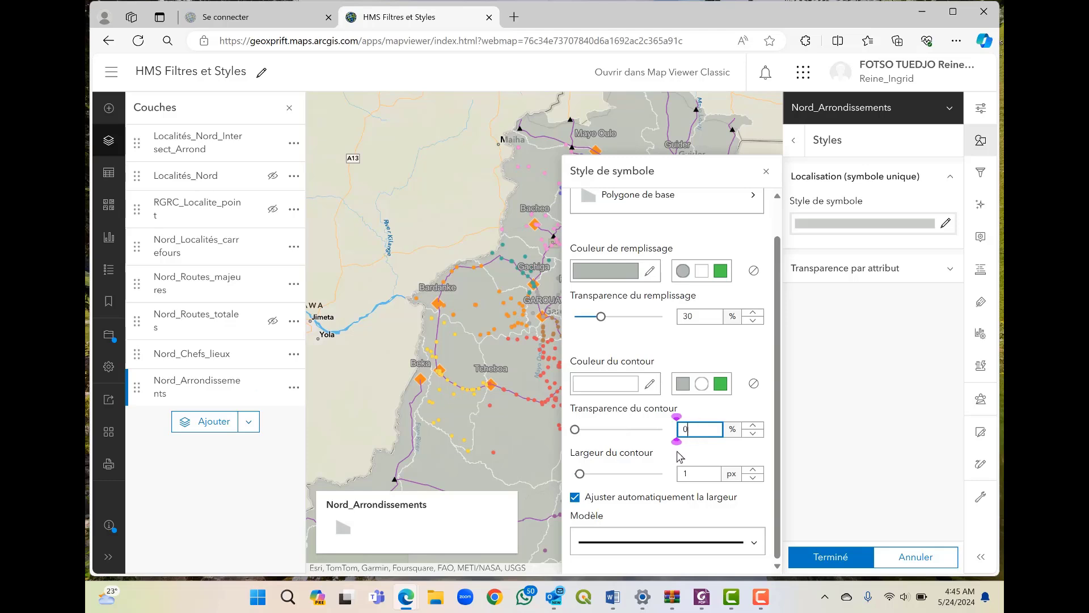
type("0")
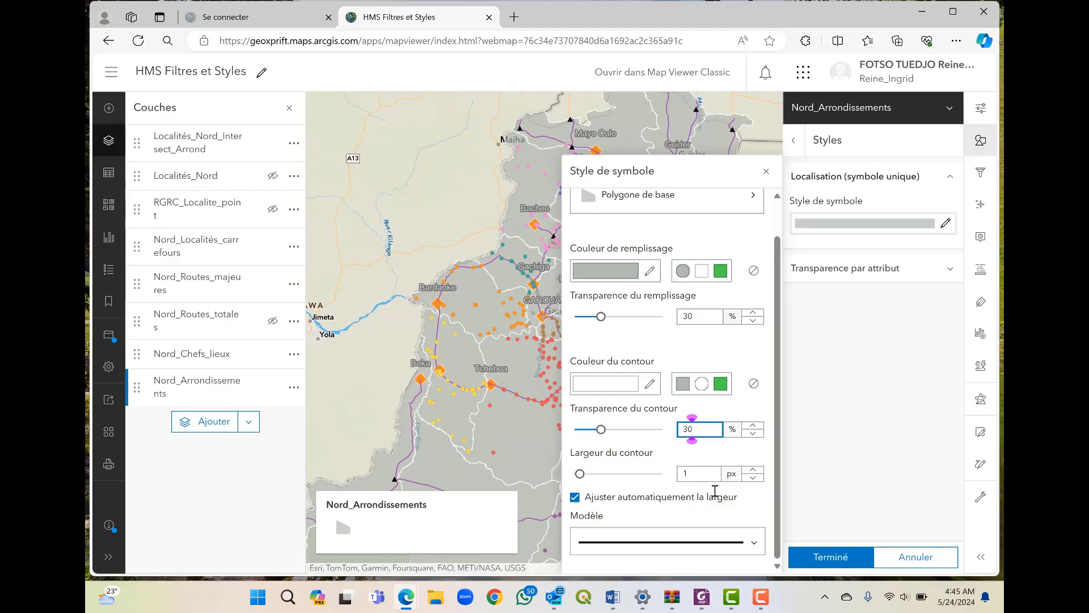
- Set the outline width of the Nord_Arrondissements polygons to 2 px, check the boundaries on the map, and confirm the style options
left_click(753, 470)
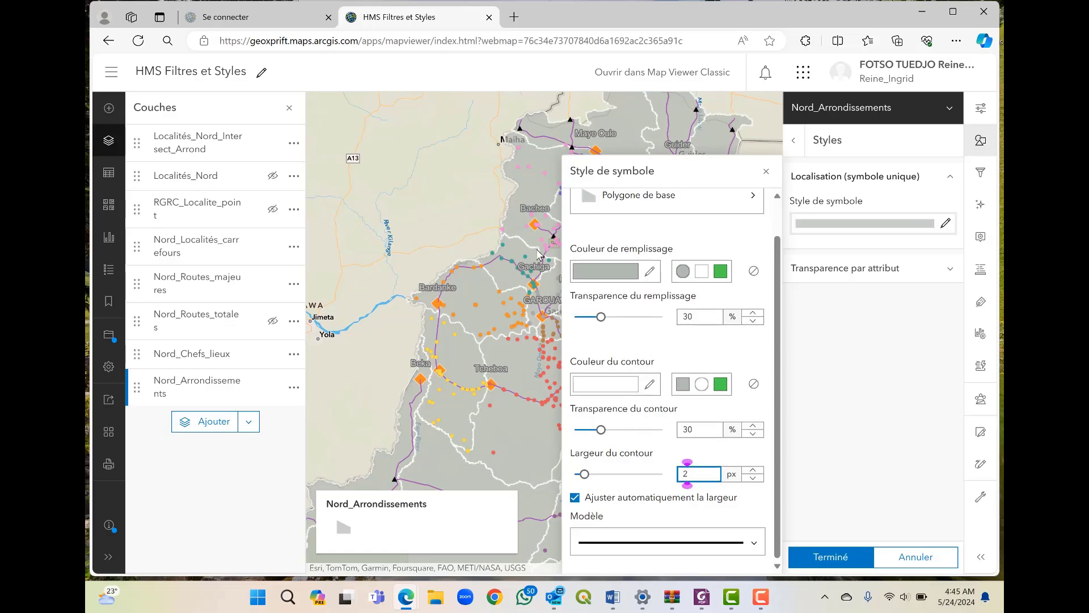
scroll(478, 311, "down", 2)
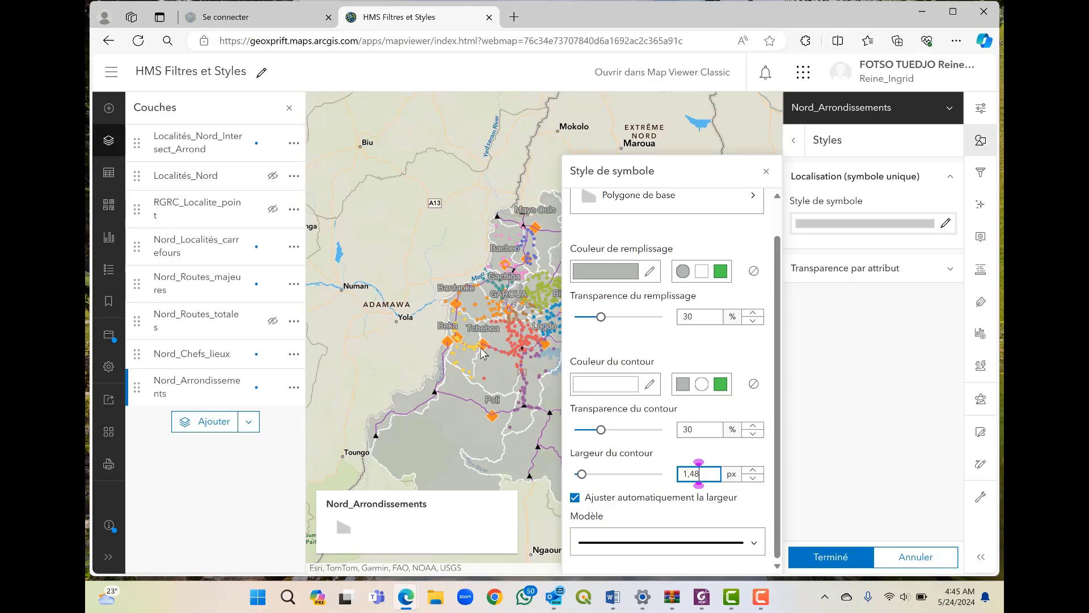
left_click_drag(478, 311, 388, 271)
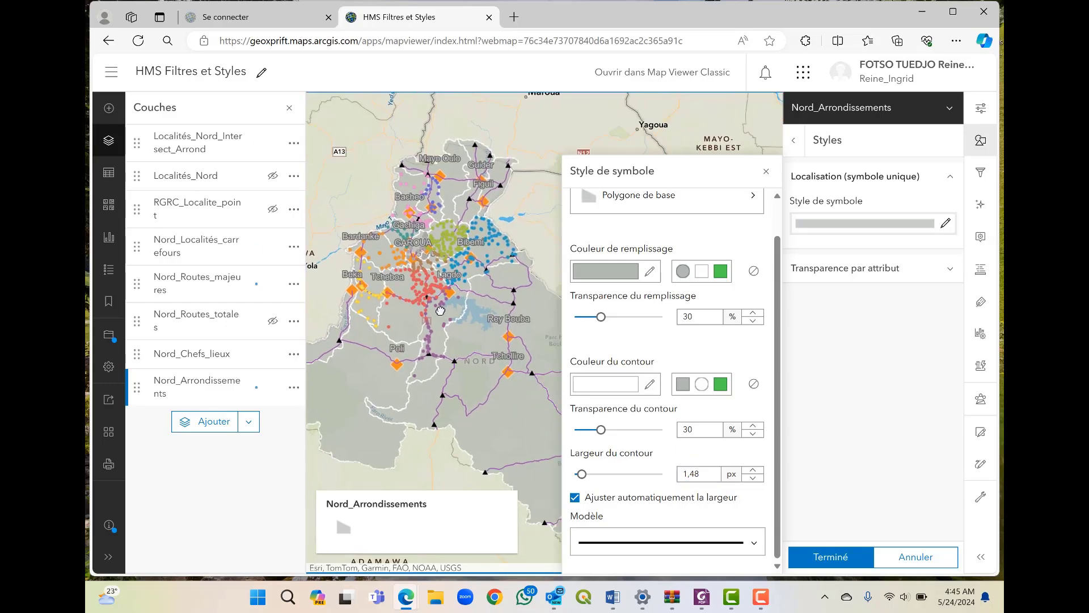
scroll(440, 311, "up", 2)
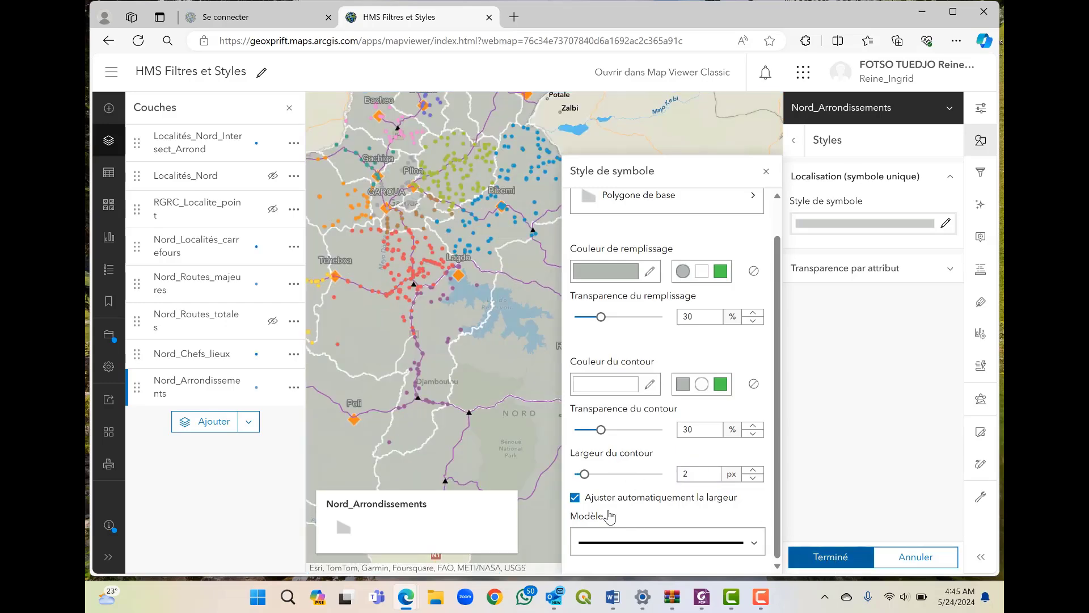
scroll(573, 375, "down", 2)
scroll(476, 353, "up", 1)
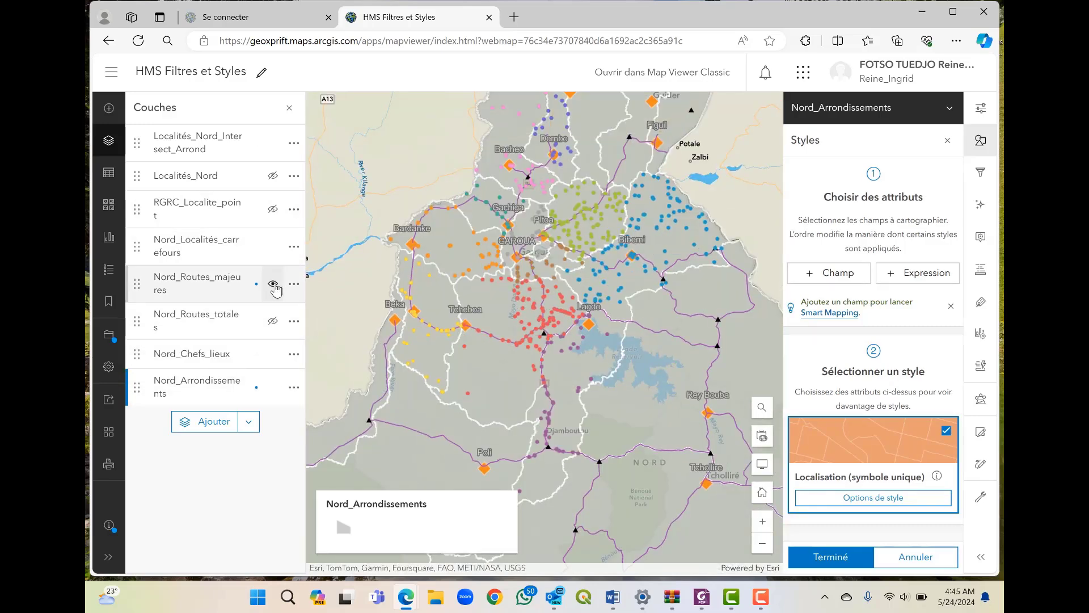
- Hide the Nord_Routes_majeures and Nord_Localités_carrefours layers on the map
left_click(274, 286)
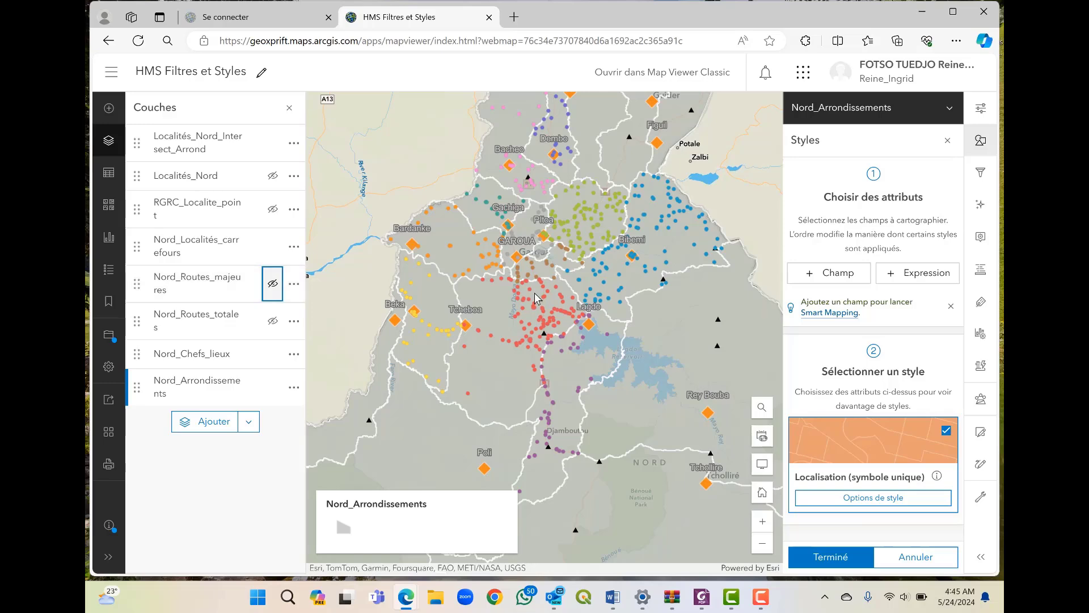
scroll(538, 298, "down", 2)
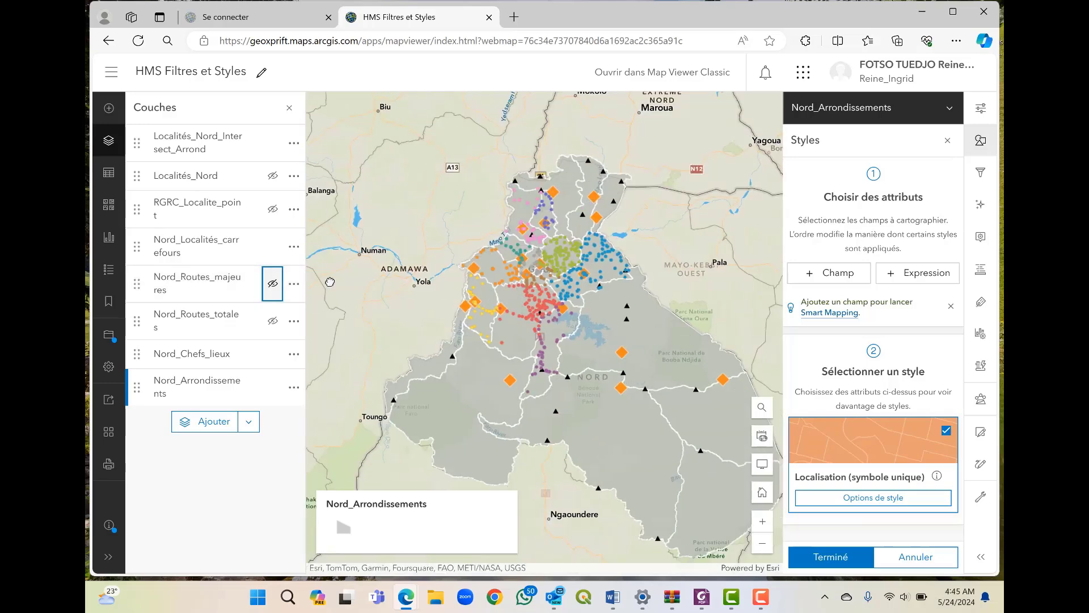
left_click(277, 248)
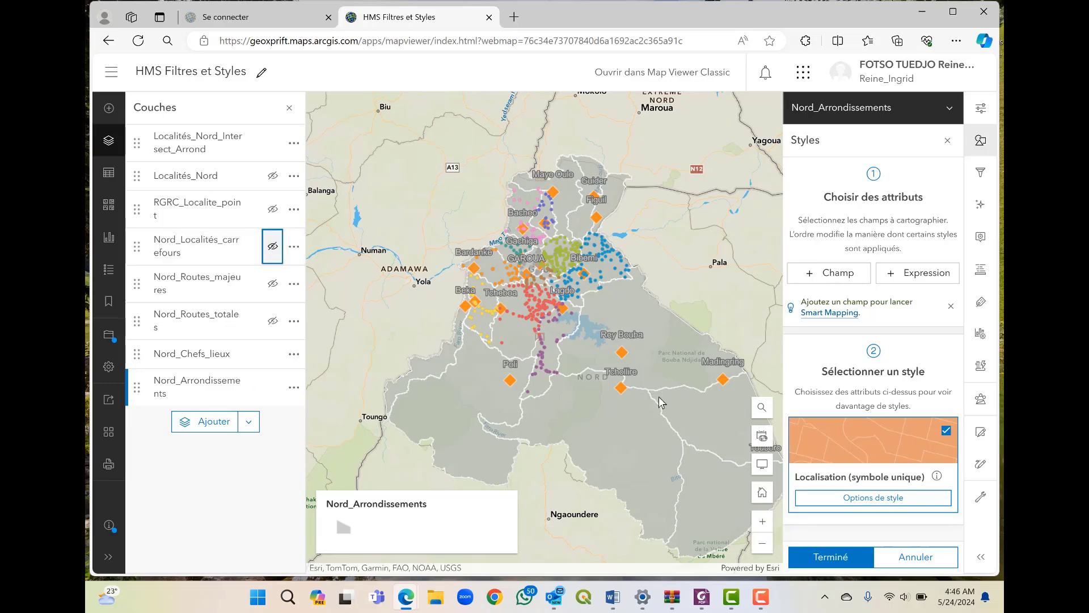
- Select the Localités_Nord_Intersect_Arrond layer and examine its coloured localities against the legend and arrondissement boundaries on the map
scroll(545, 289, "up", 2)
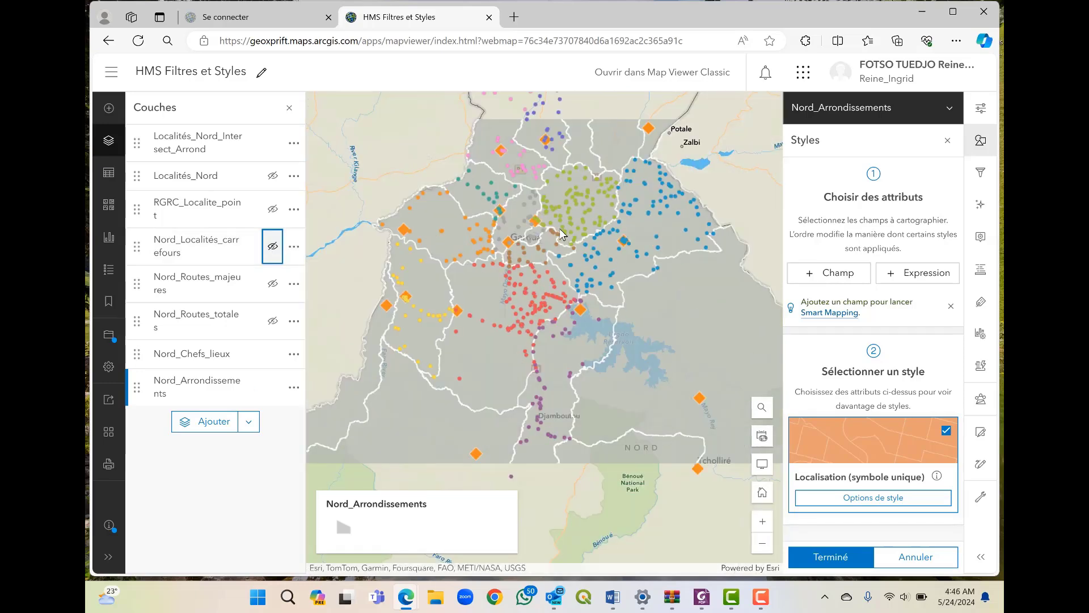
left_click_drag(571, 217, 580, 260)
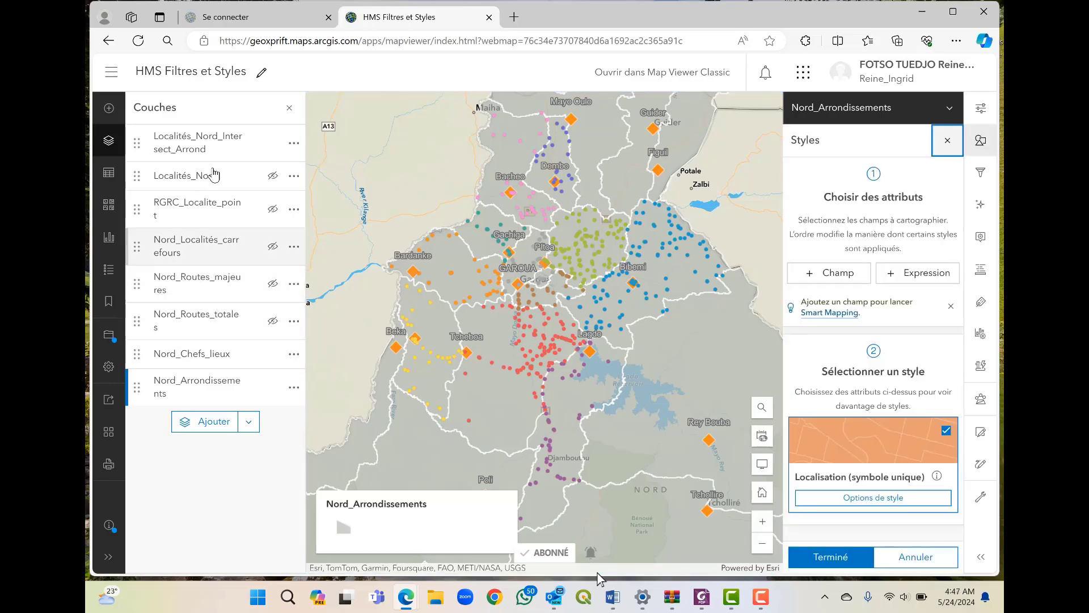
left_click(203, 146)
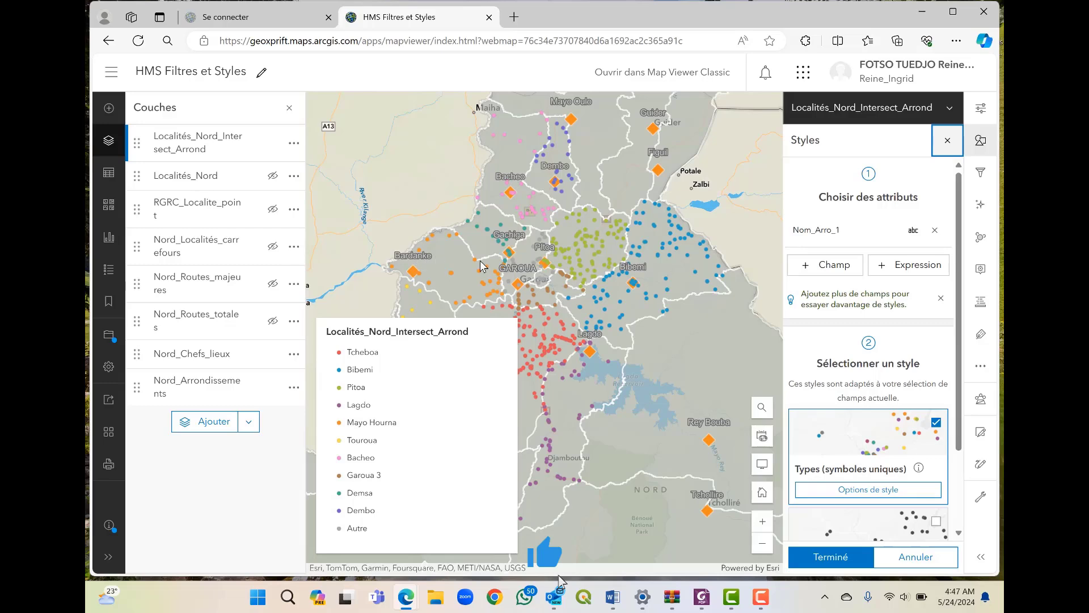
scroll(513, 269, "down", 2)
left_click_drag(644, 233, 734, 232)
scroll(581, 230, "up", 2)
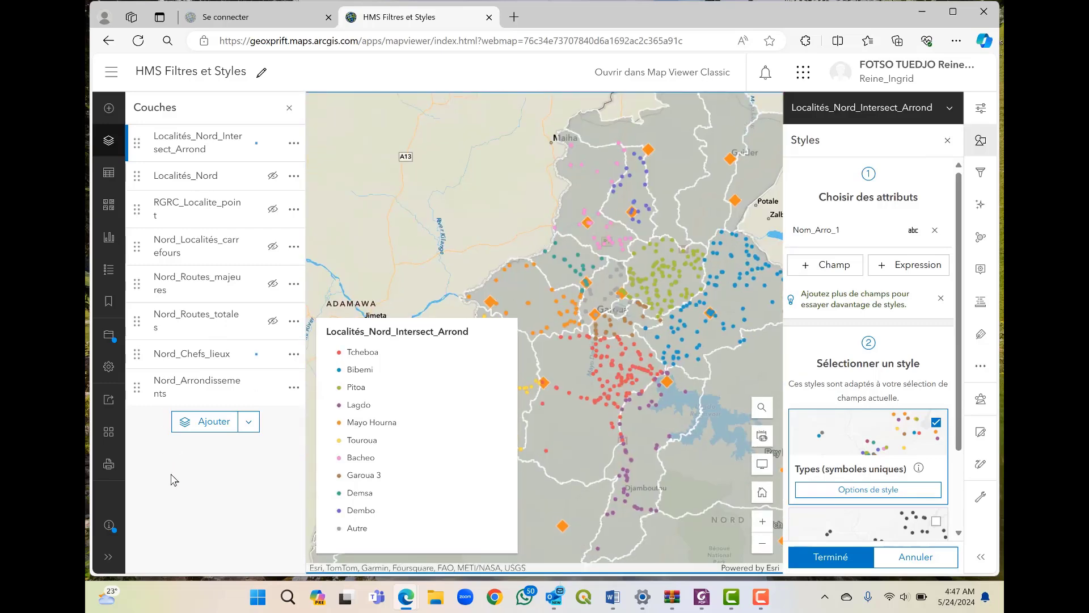
- Save the web map and exit the styling of the Localités_Nord_Intersect_Arrond layer without applying further changes
left_click(114, 336)
left_click(175, 334)
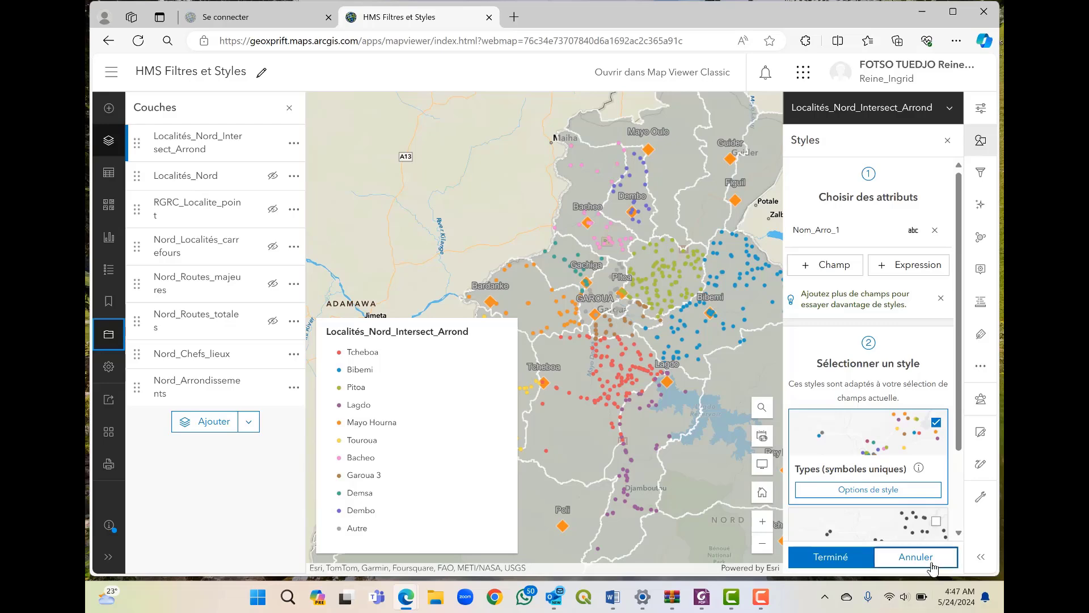
left_click(916, 557)
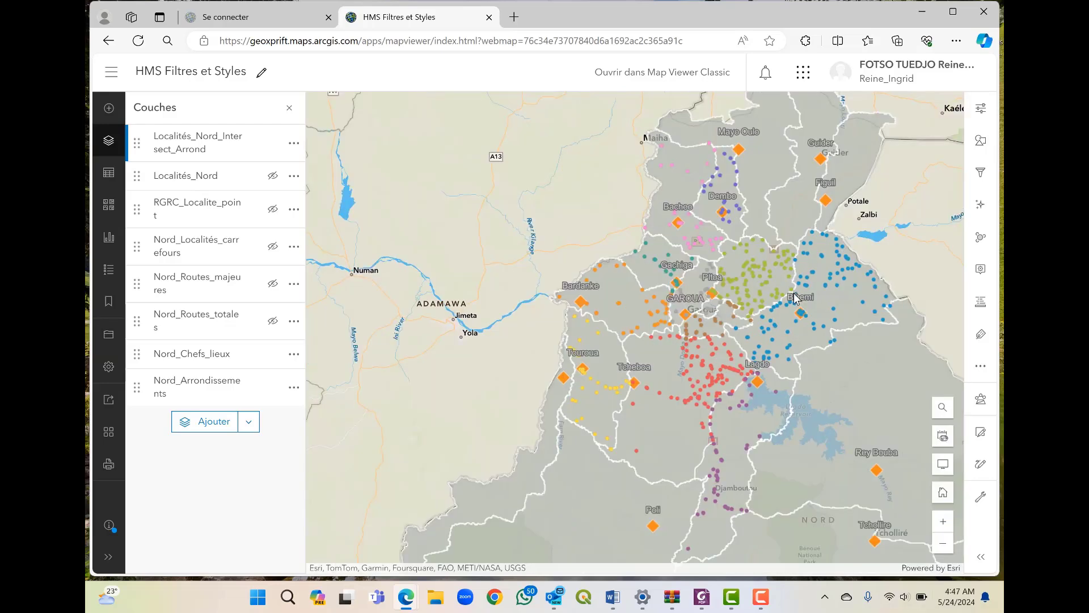